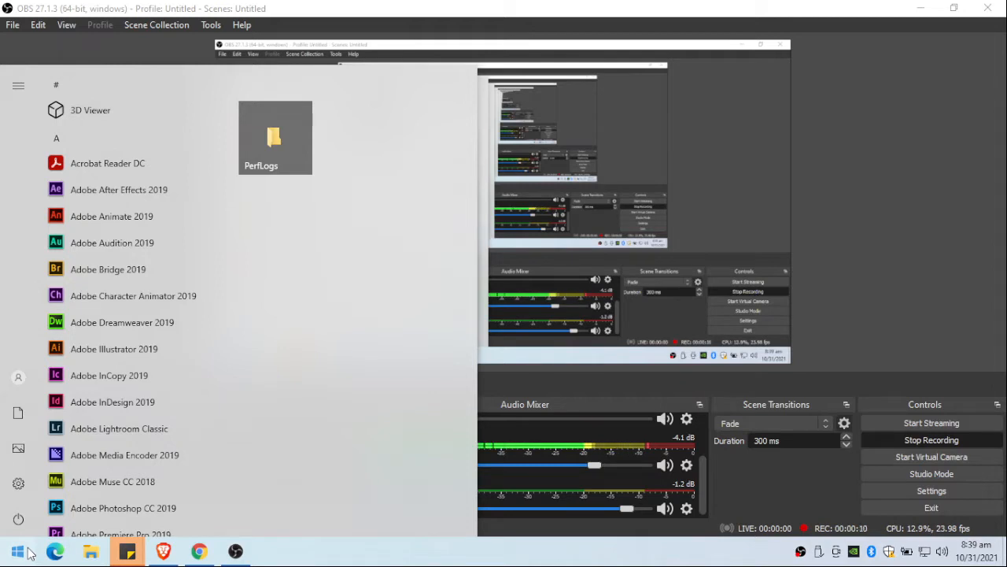
- Find Microsoft Excel 2010 on the computer and open it with a blank workbook
text(excel)
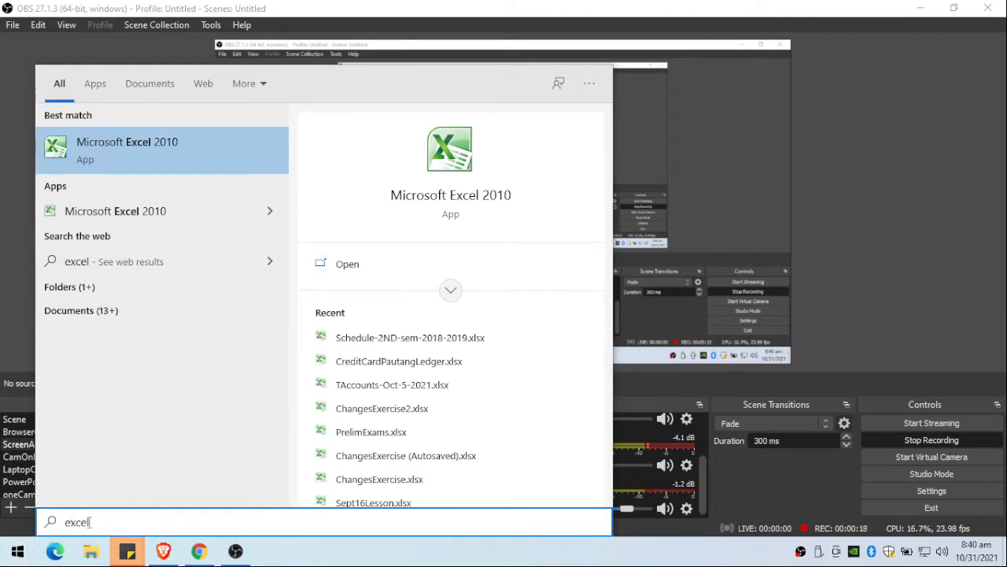
click(107, 154)
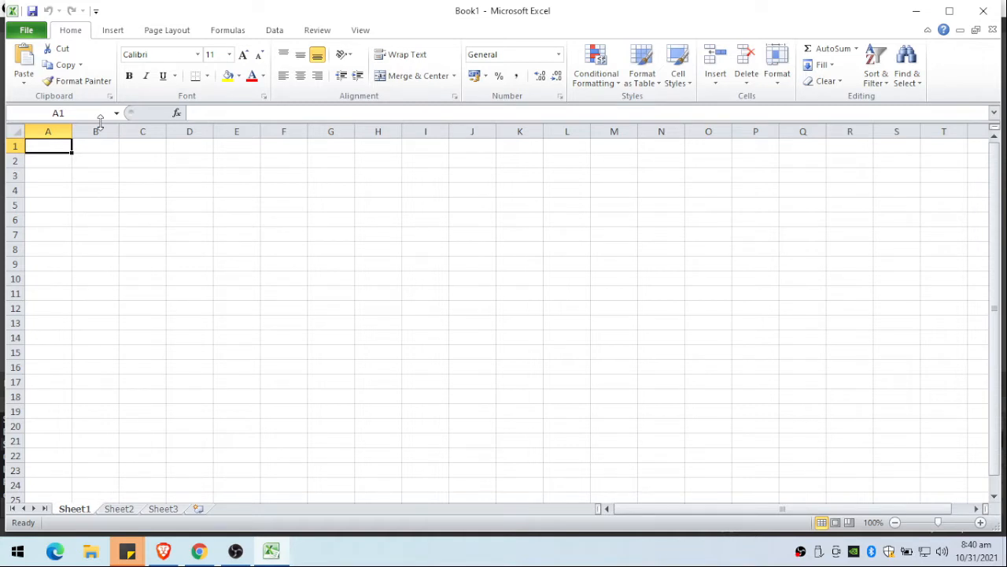
- Jump to the sheet's last column and back, then to its last row and back to cell A1
key(End)
key(Right)
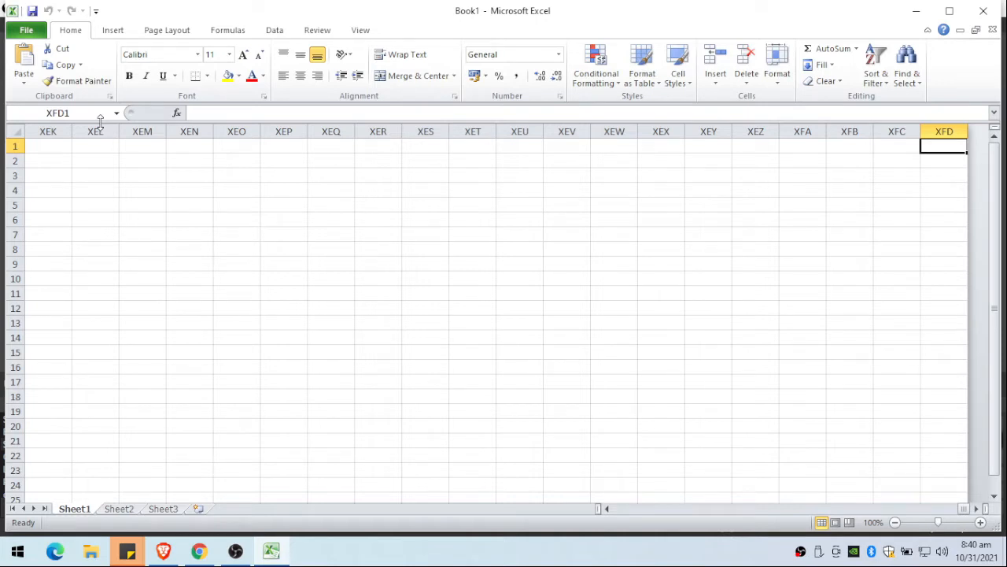
key(End)
key(Left)
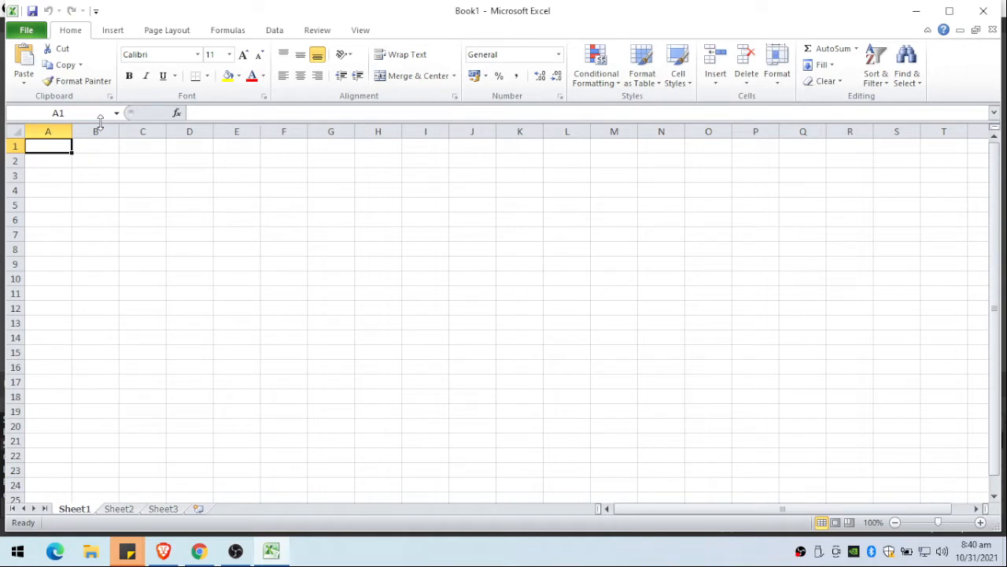
key(End)
key(Down)
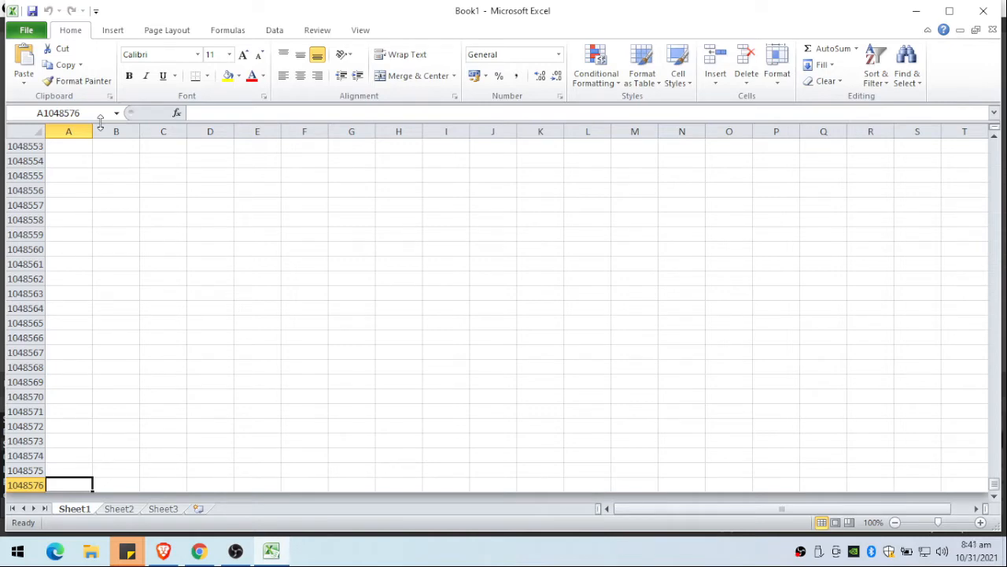
key(ctrl+Up)
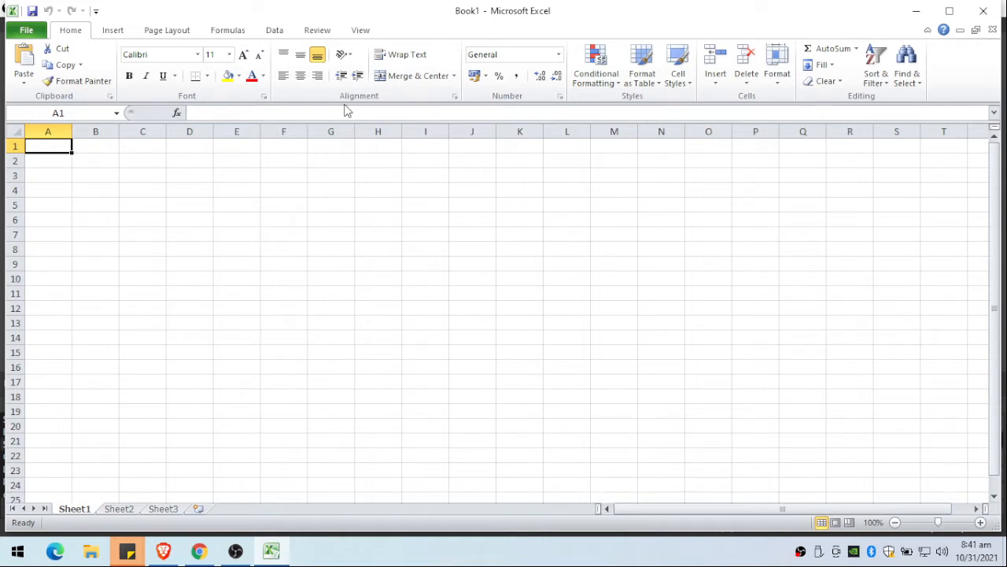
key(Down)
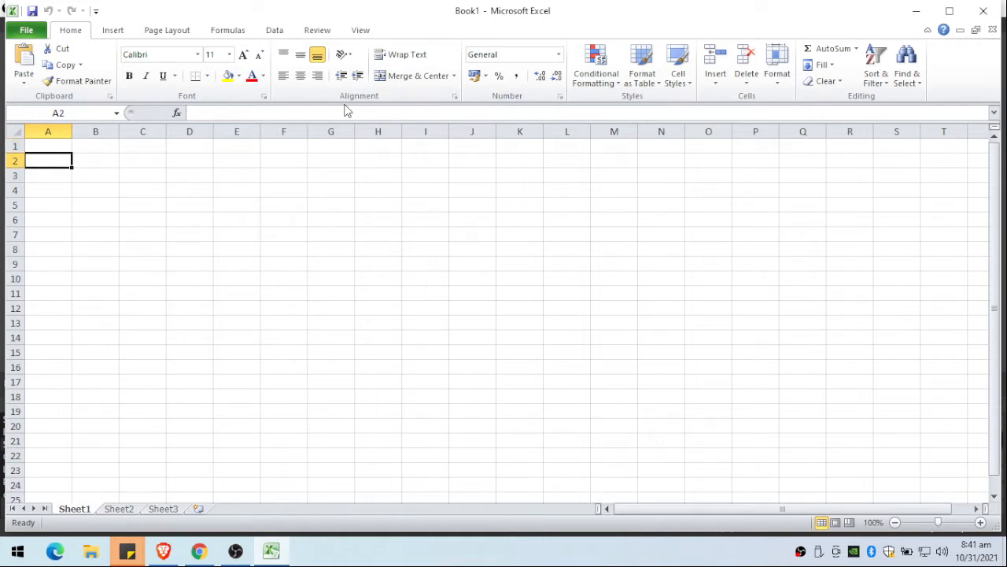
key(Right)
key(Right)
key(Right)
key(Right)
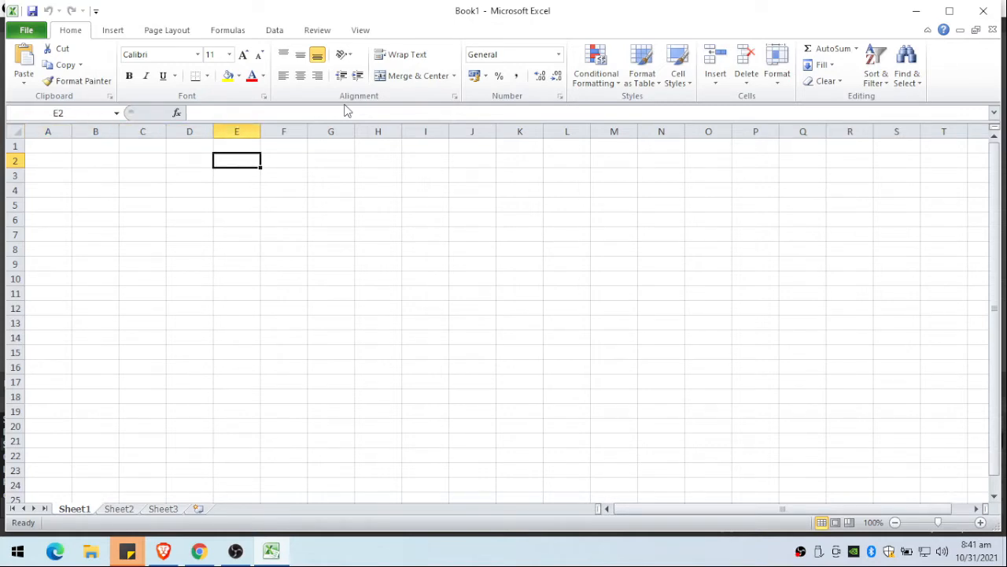
key(Left)
key(Left)
key(Left)
key(Left)
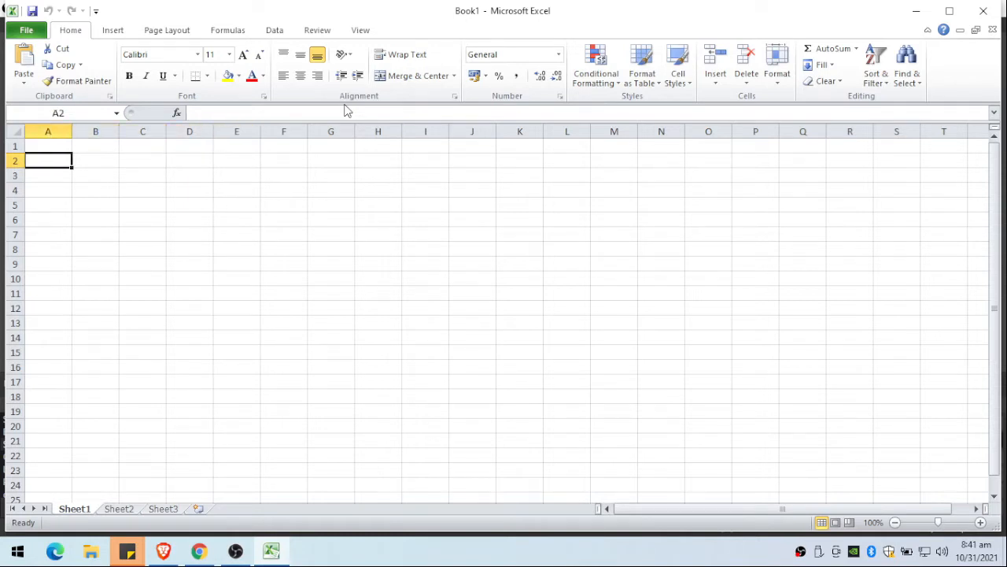
- Enter the heading Products in cell A3
key(Down)
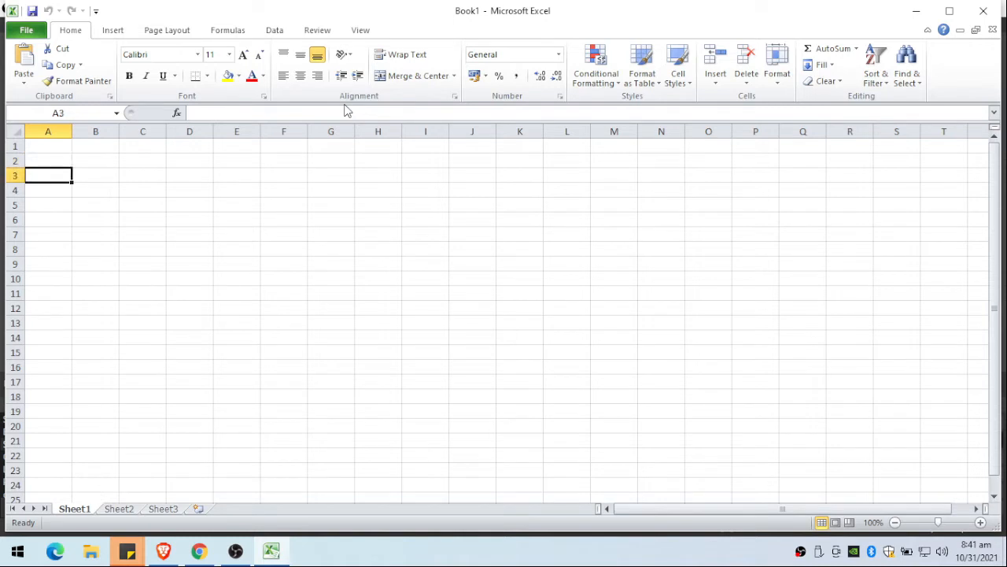
text(Products)
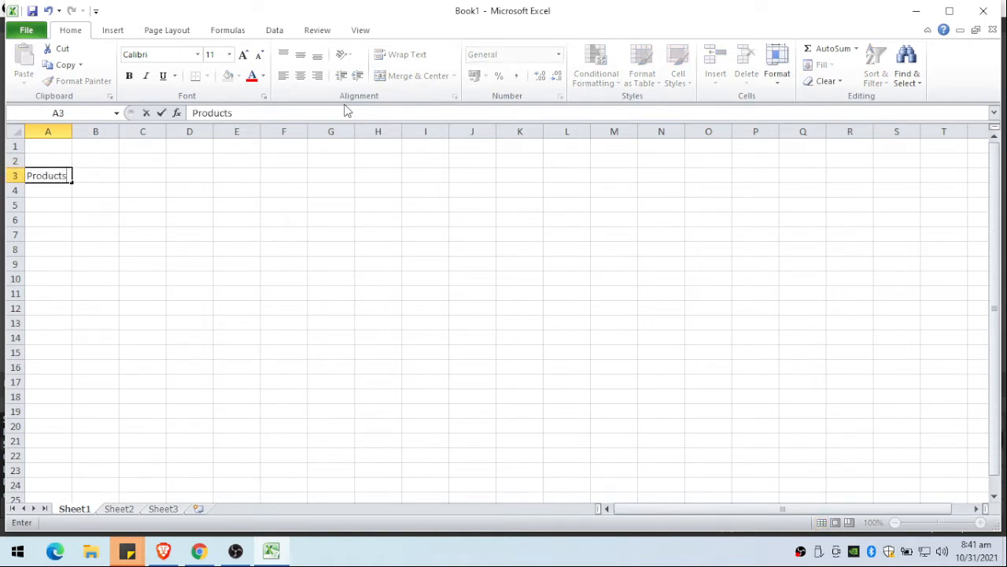
key(Tab)
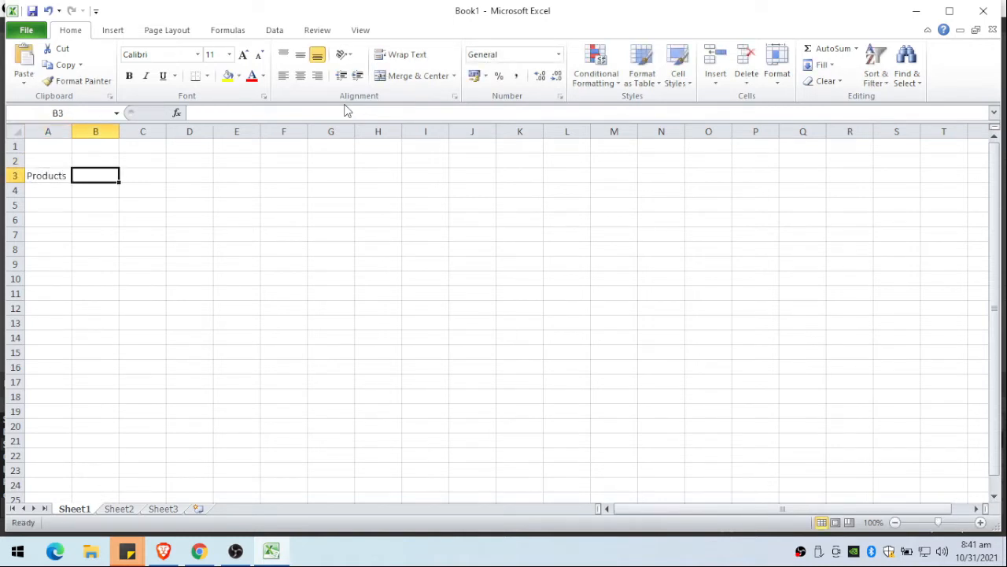
- Widen column A to nearly twice its default width
key(Left)
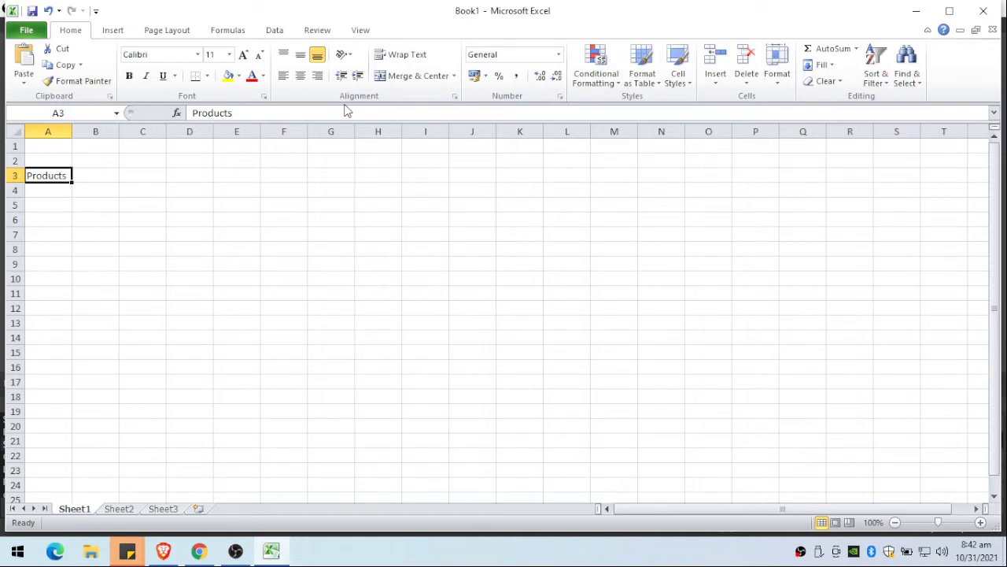
key(Up)
key(Up)
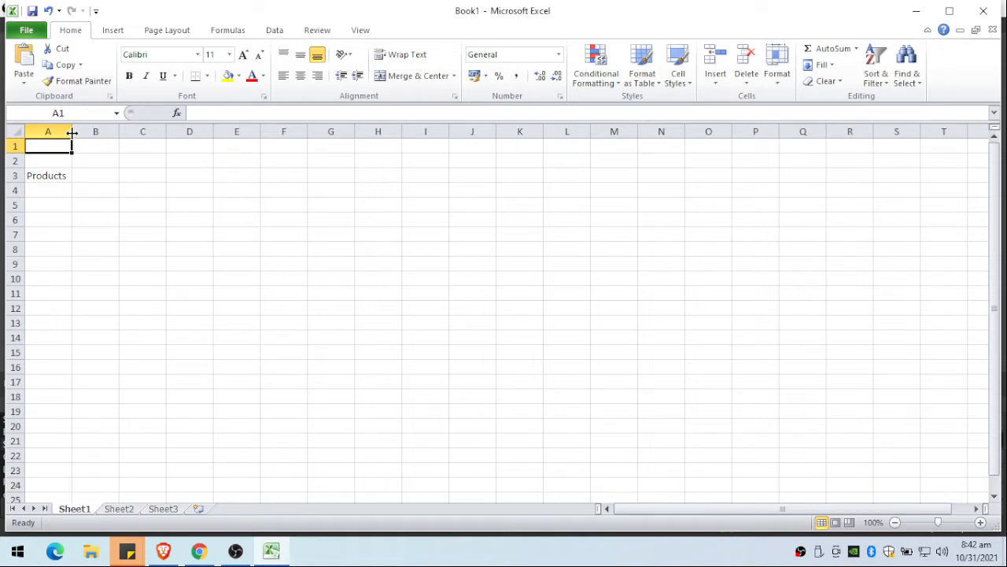
drag(71, 132, 107, 132)
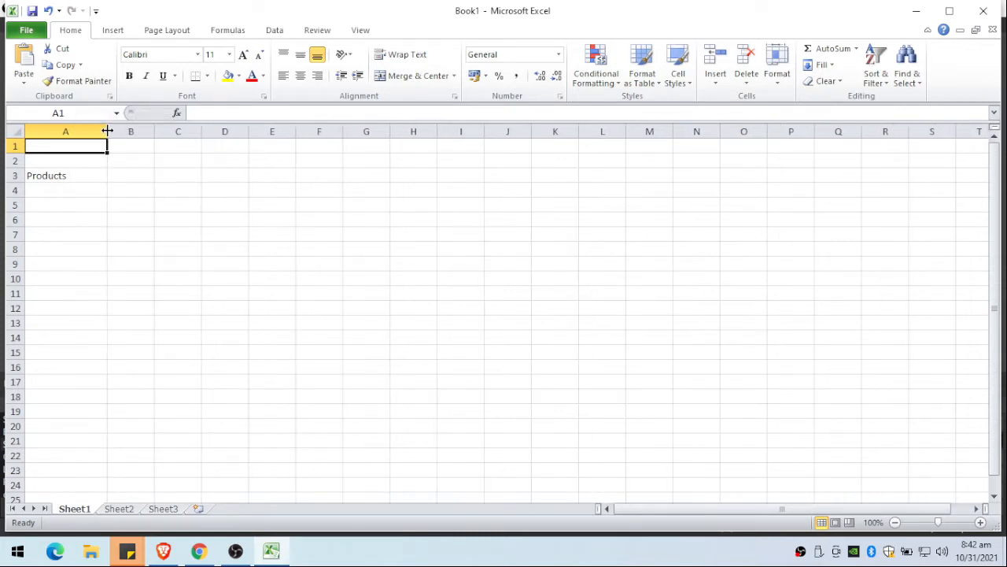
- List the products Tide, Surf, Ariel and Joy in cells A4 to A7 under the Products heading
key(Down)
key(Down)
key(Down)
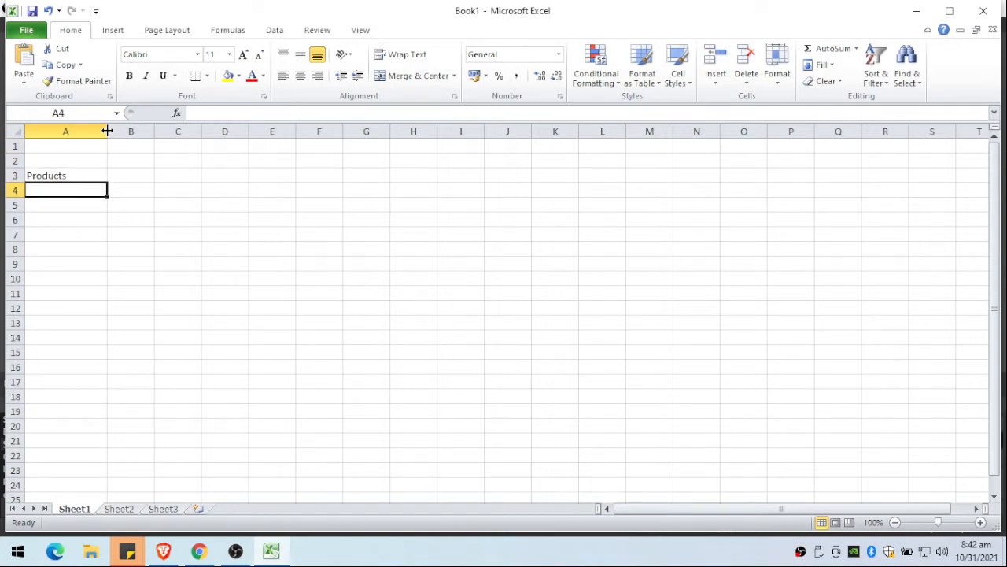
text(Tide)
key(Return)
text(Surf)
key(BackSpace)
key(BackSpace)
text(rf)
key(Return)
text(Ariel)
key(Return)
text(Joy)
key(Return)
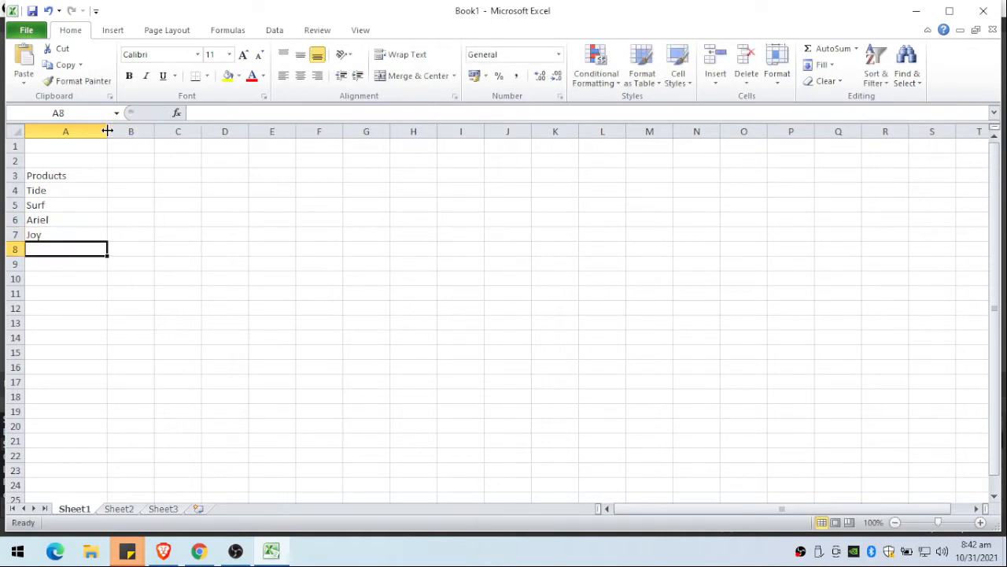
- Enter Jan in cell B3 and autofill the month headings along row 3 through Dec in M3
key(Up)
key(Up)
key(Up)
key(Up)
key(Up)
key(Right)
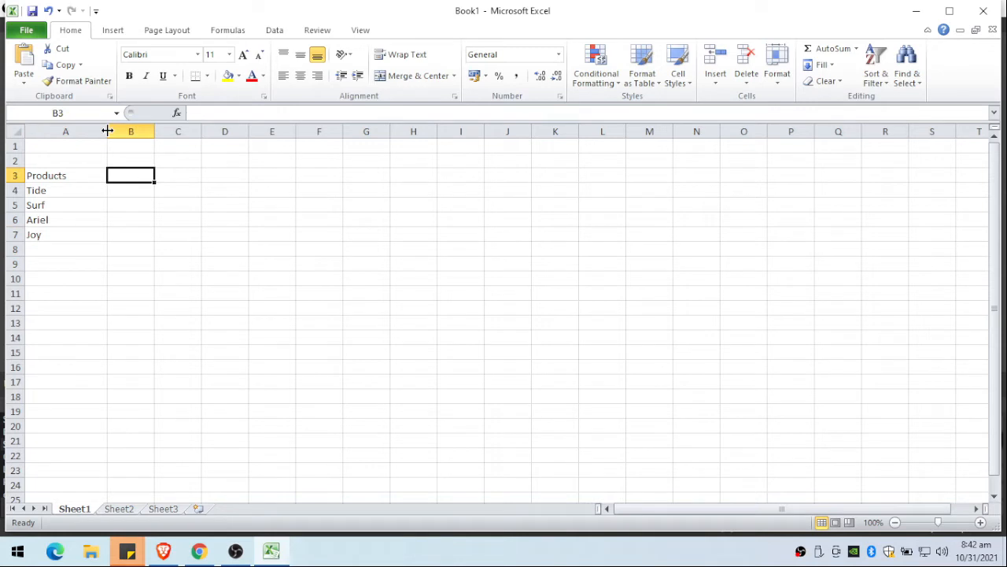
text(Jan)
key(Return)
key(Up)
click(213, 112)
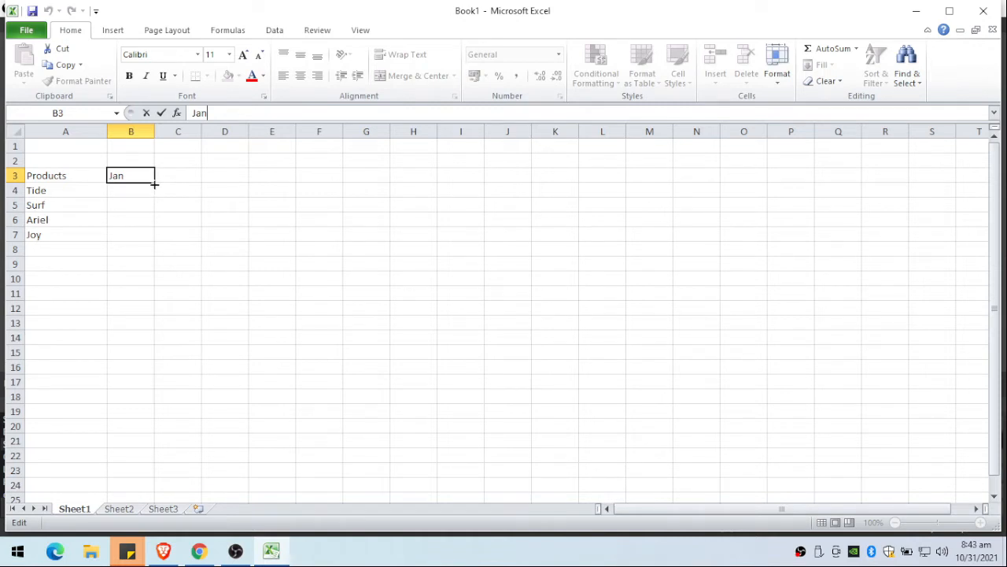
drag(156, 185, 667, 173)
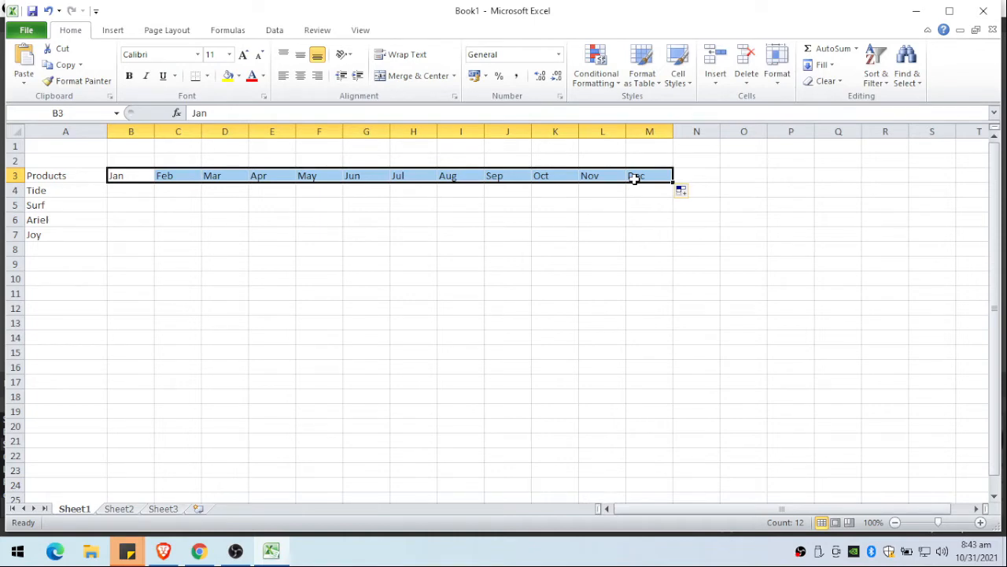
- Enter the January figures 145 for Tide in B4 and 210 for Surf in B5
key(Down)
key(Down)
key(Down)
key(Down)
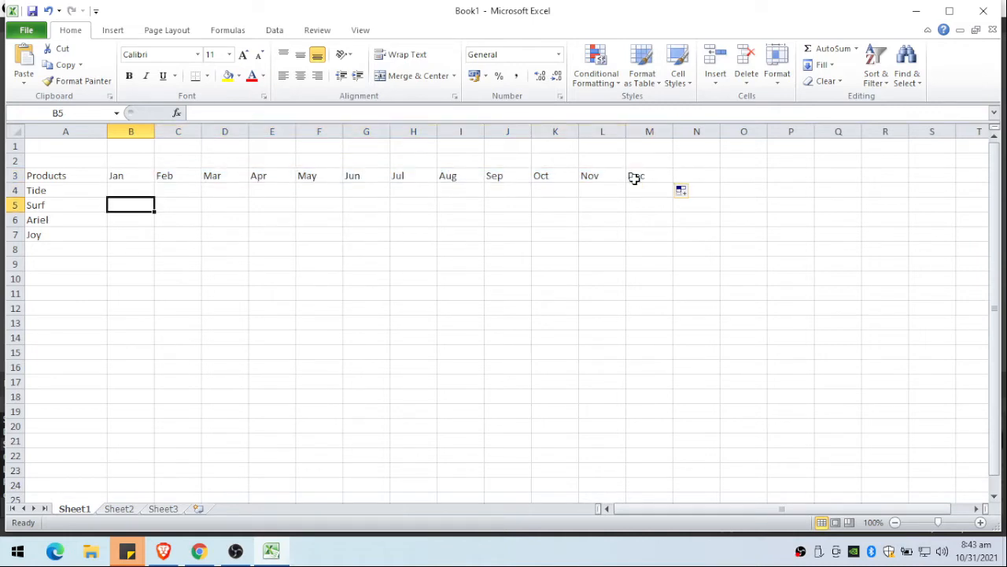
key(Up)
key(Up)
key(Up)
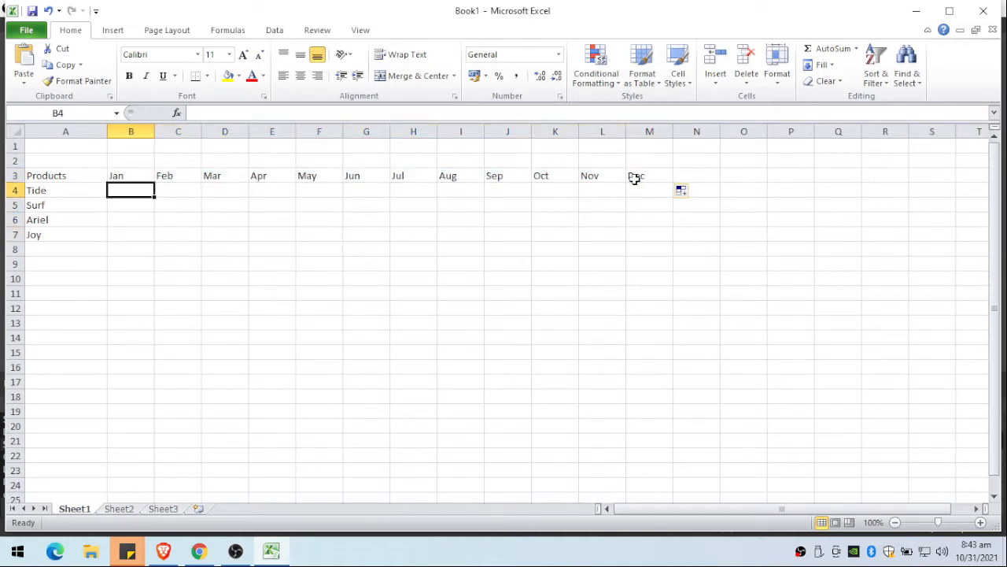
key(Left)
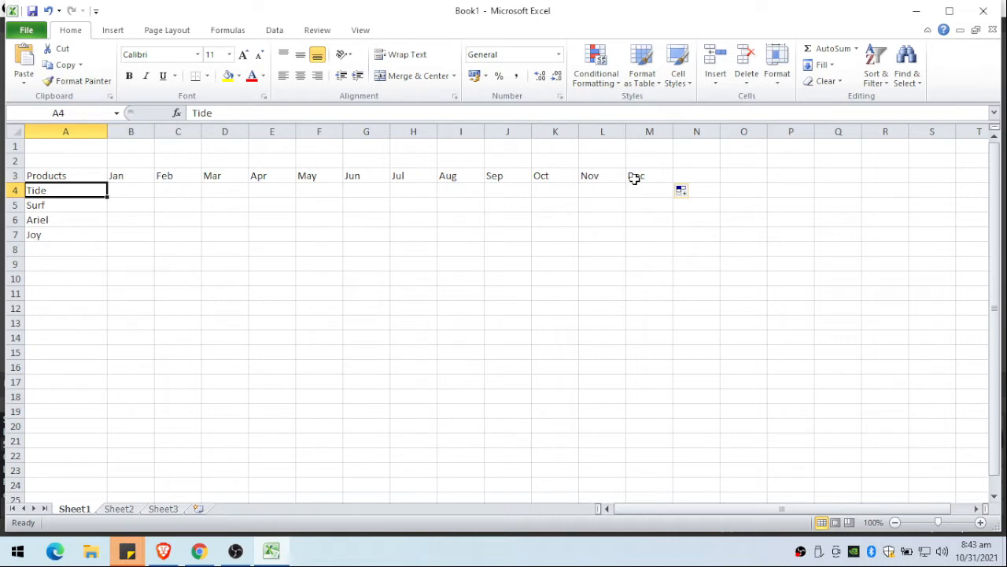
key(Right)
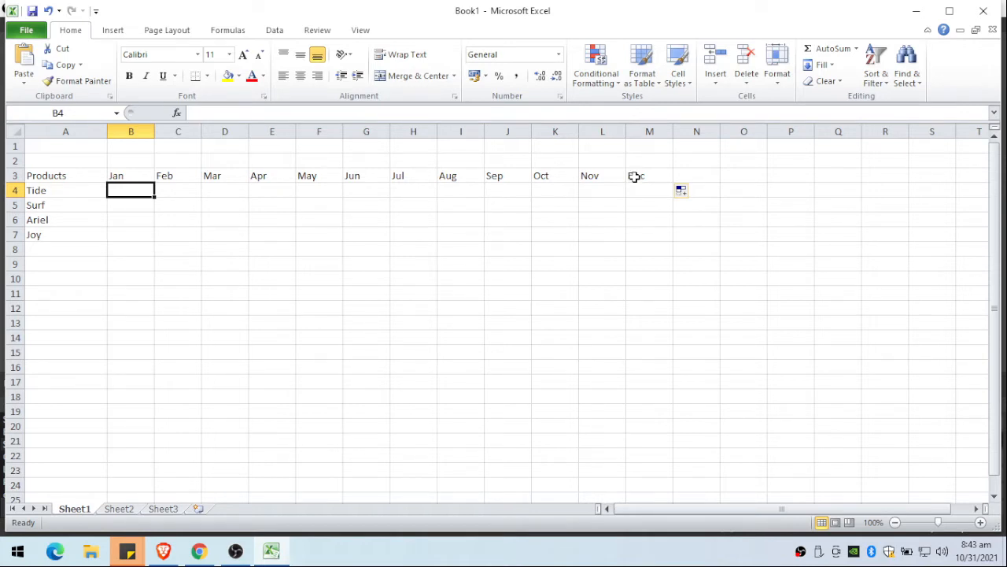
text(145)
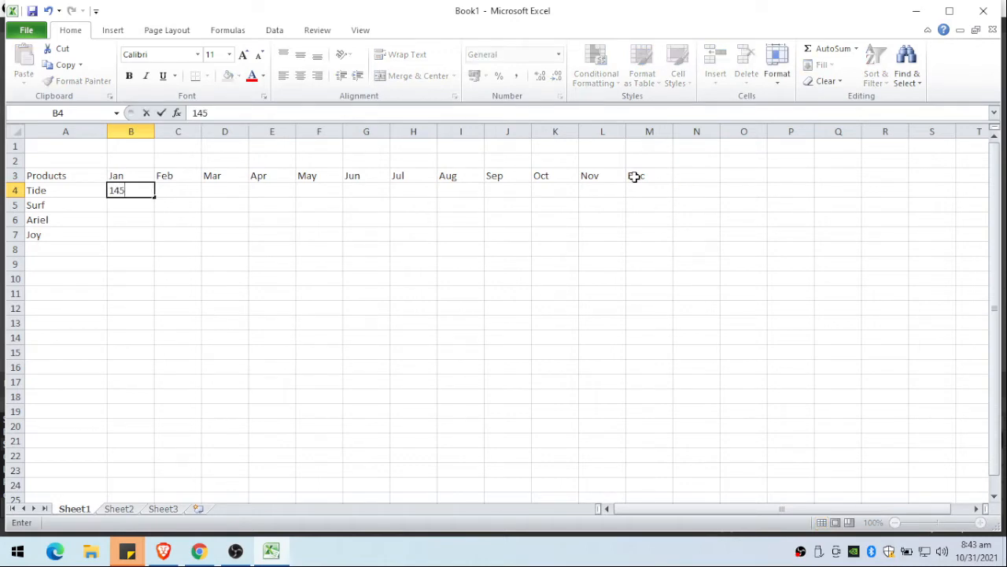
key(Return)
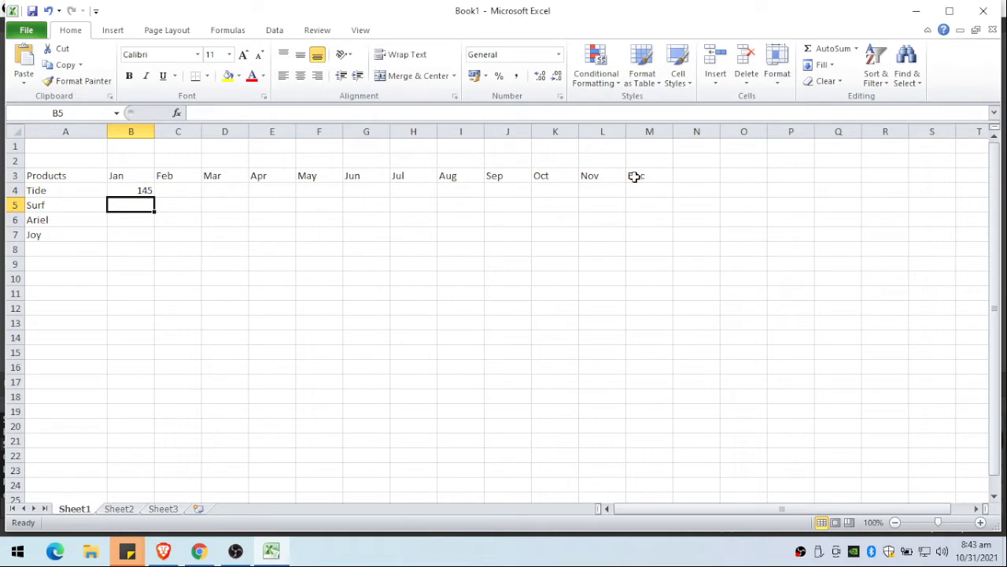
text(210)
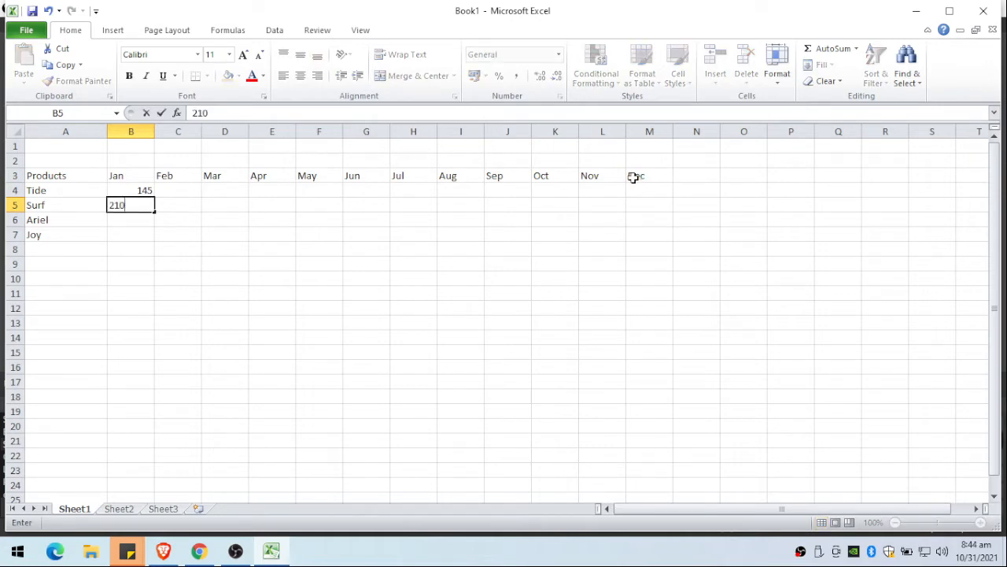
key(Return)
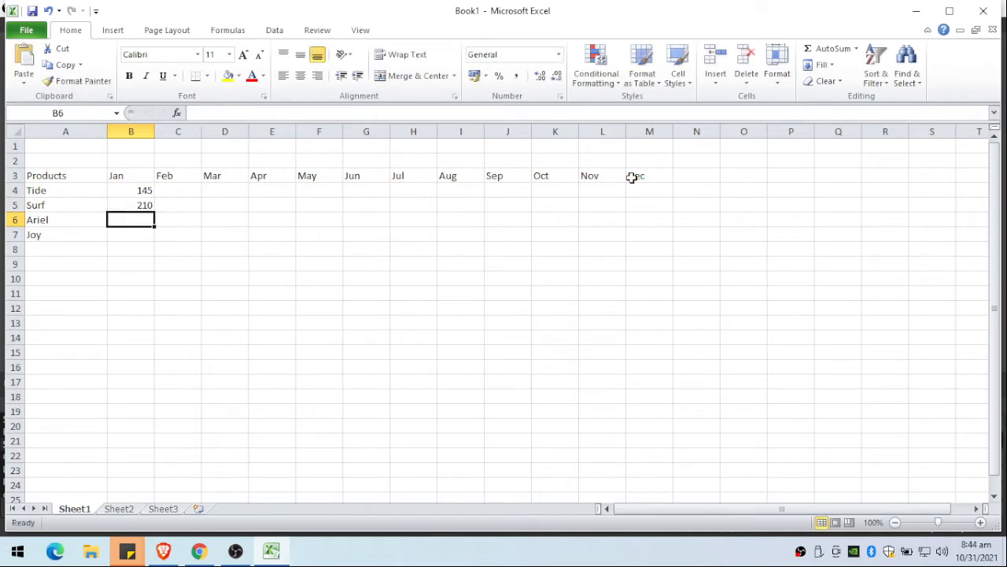
- Enter the January figures 180 for Ariel in B6 and 315 for Joy in B7
text(180)
key(Return)
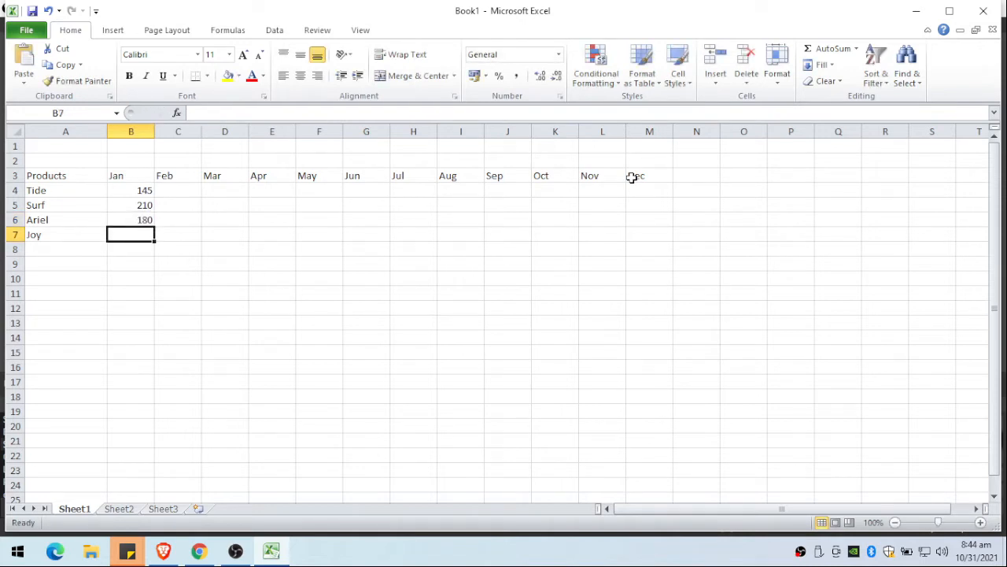
text(3`5)
key(BackSpace)
key(BackSpace)
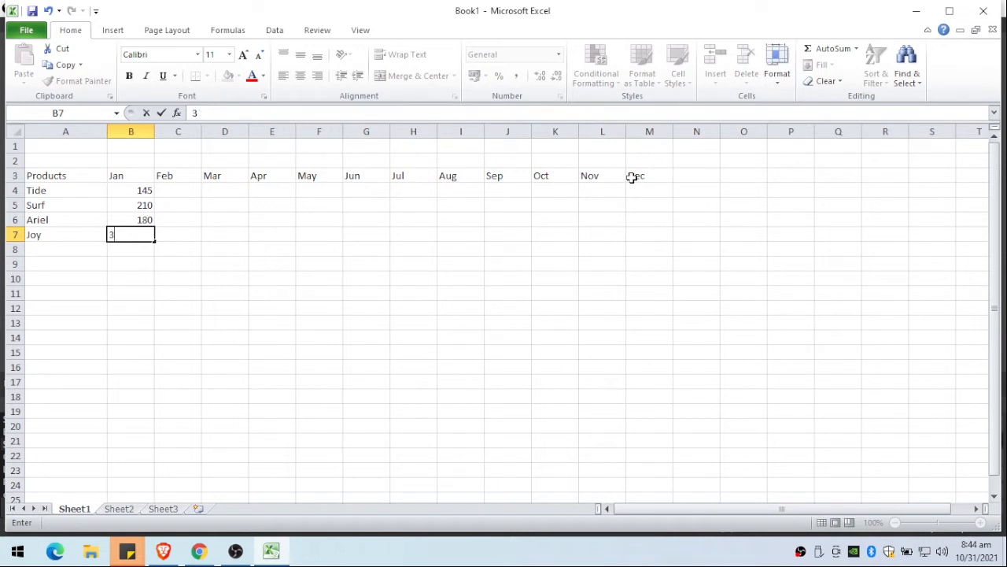
text(15)
key(Return)
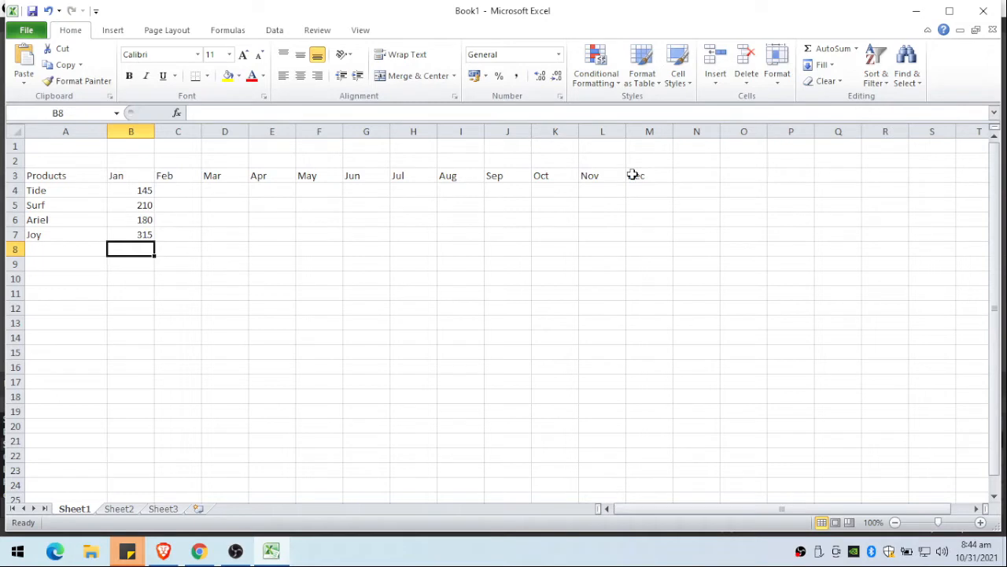
- Label the row below the products as Totals in cell A8
key(Left)
text(Totals)
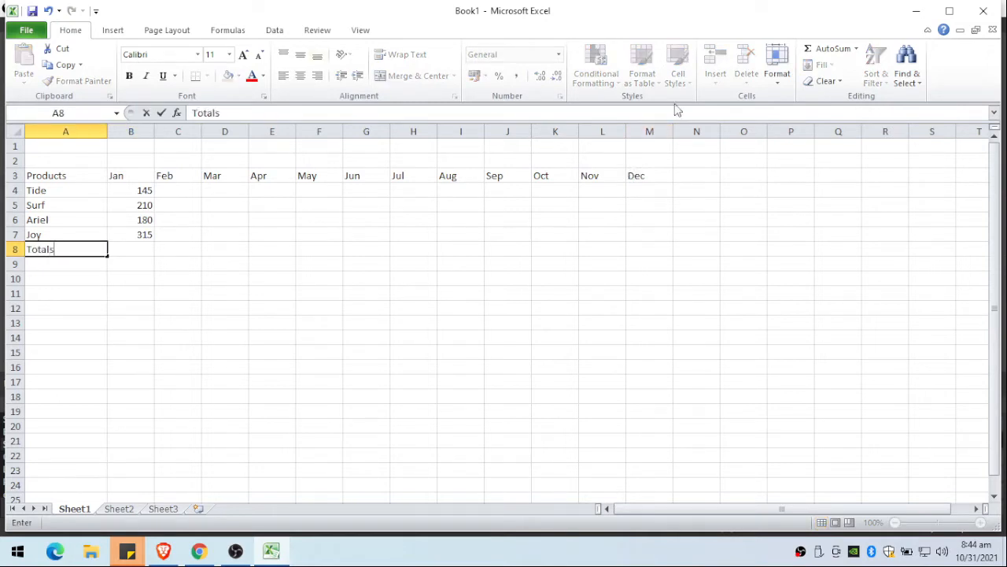
key(Tab)
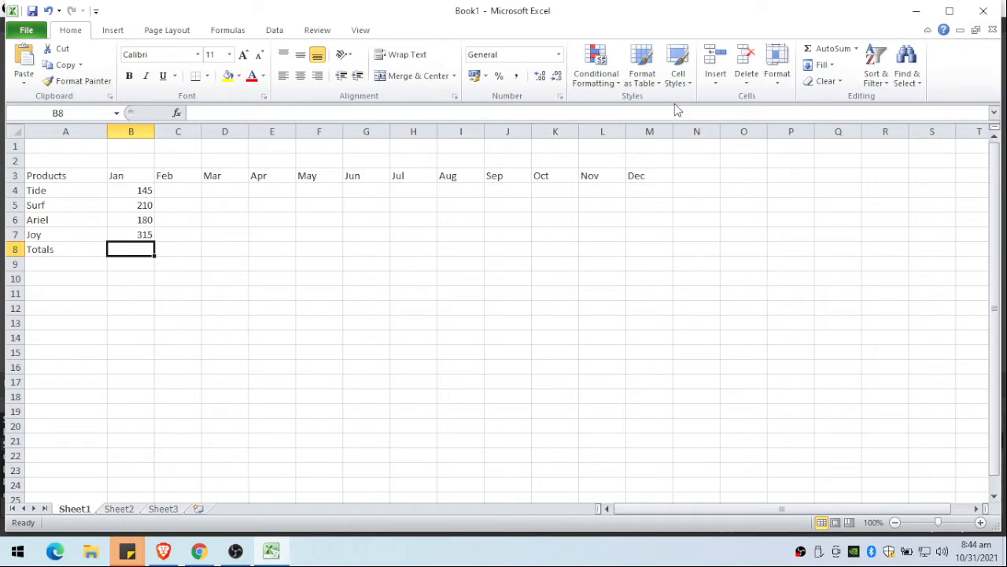
- Total the January figures in cell B8 with the formula =B4+B5+B6+B7
text(=)
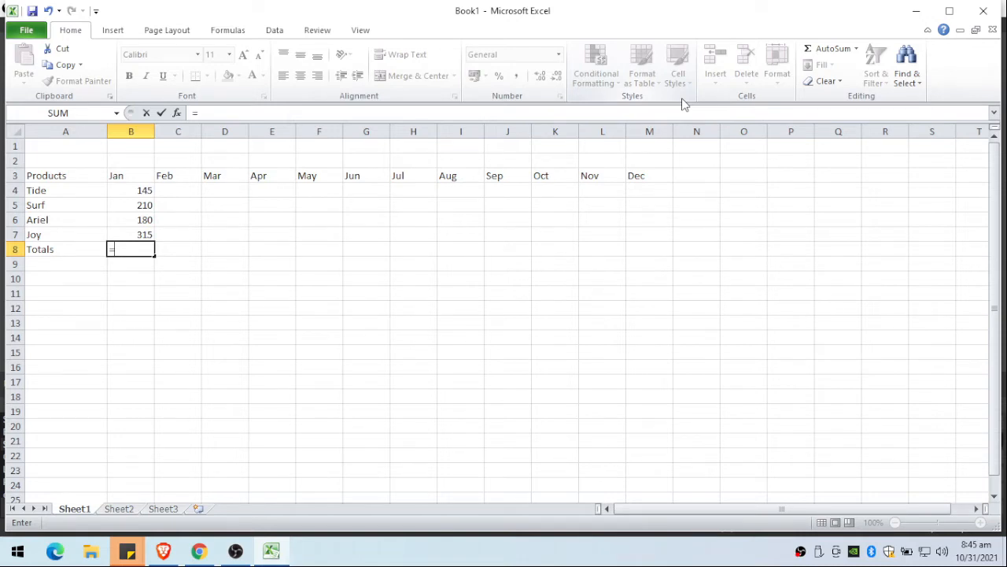
key(Up)
key(Up)
key(Up)
key(Up)
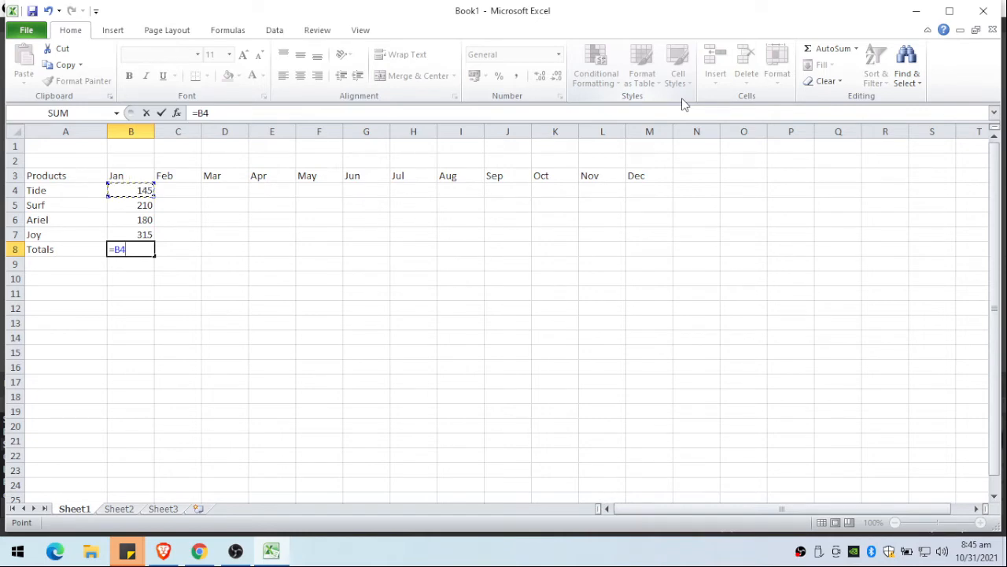
text(+)
key(Up)
key(Up)
key(Up)
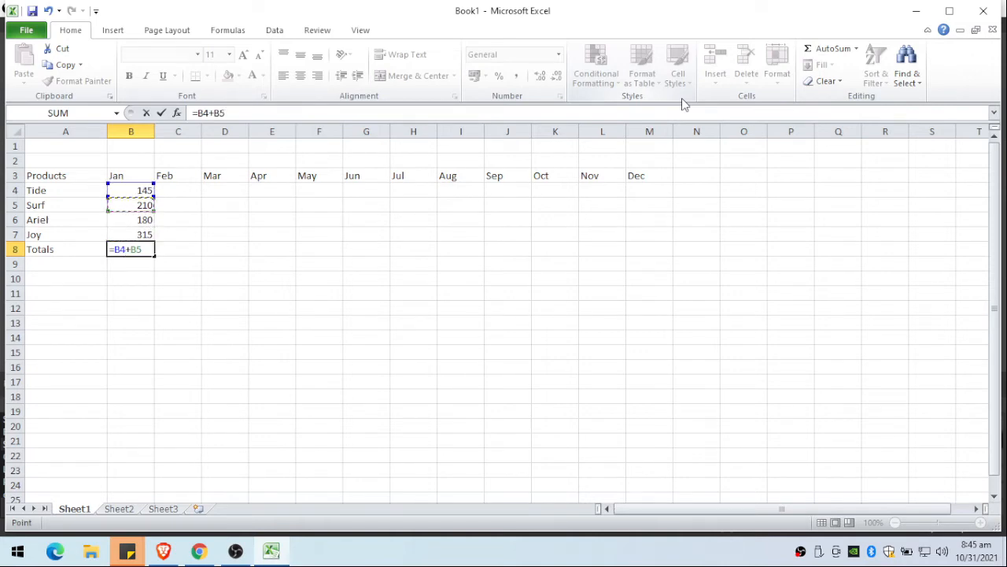
text(+)
key(Up)
key(Up)
text(+)
key(Up)
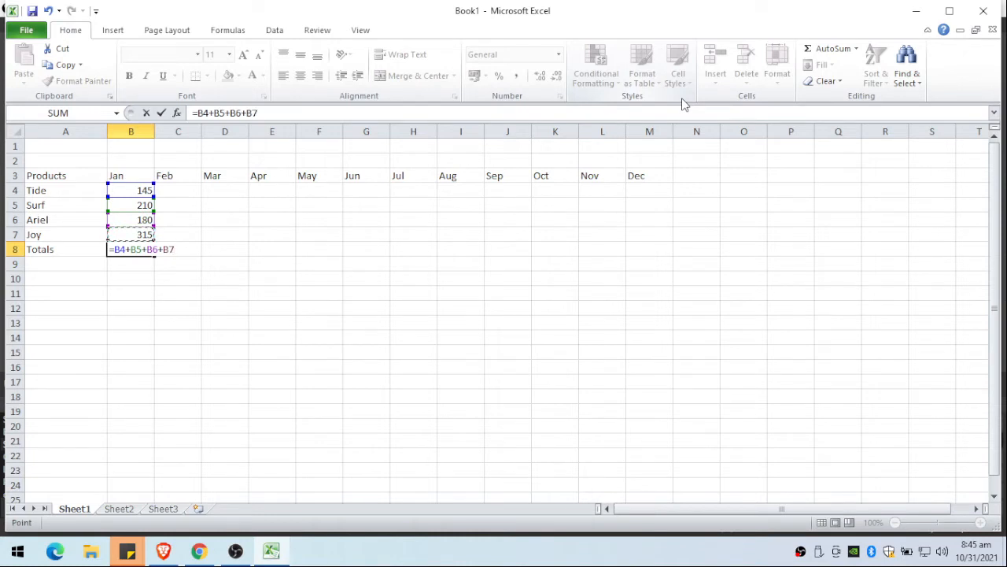
key(Return)
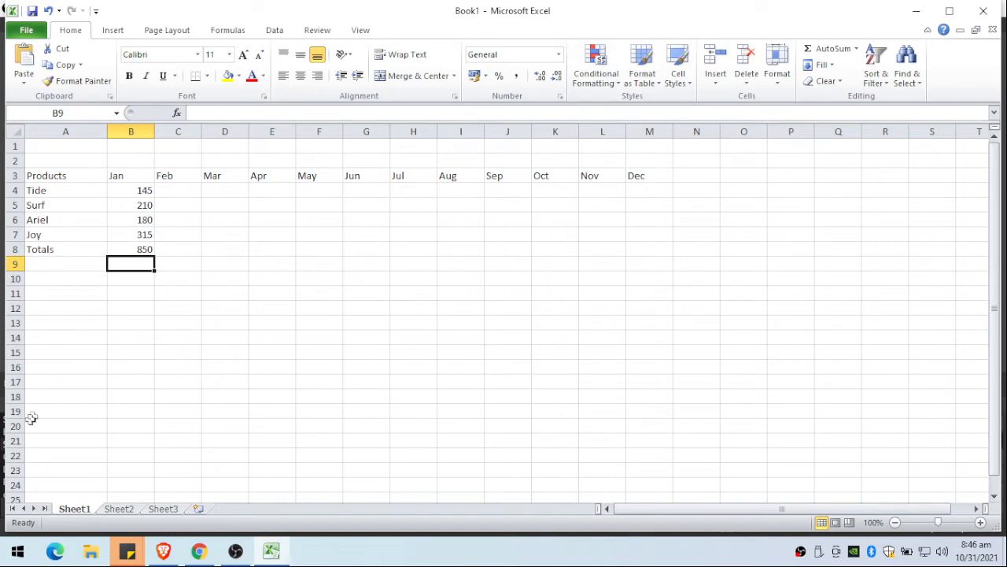
- Open Notepad and enter the heading "Arithmetic operators" on the first line of the blank note
click(16, 549)
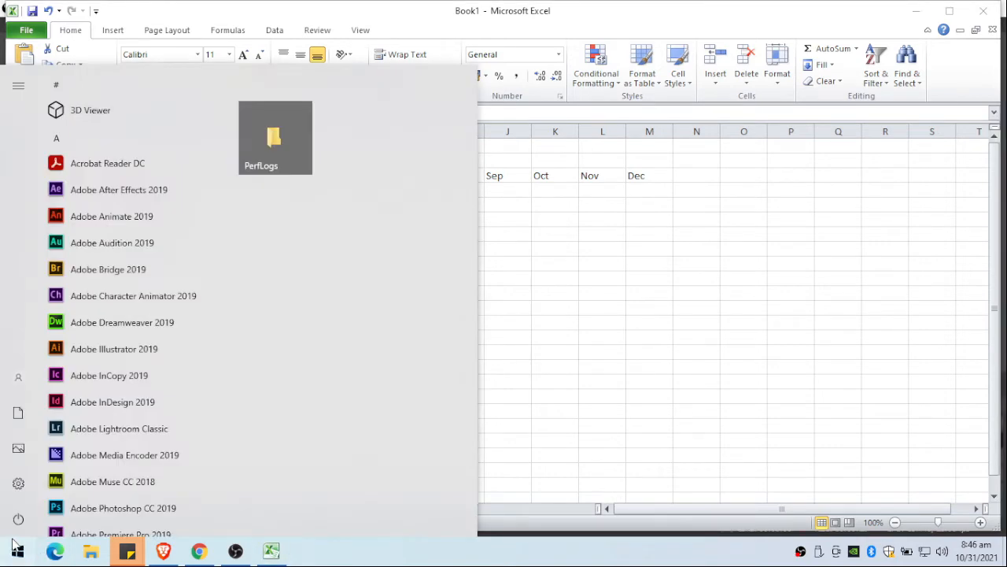
text(note)
key(Return)
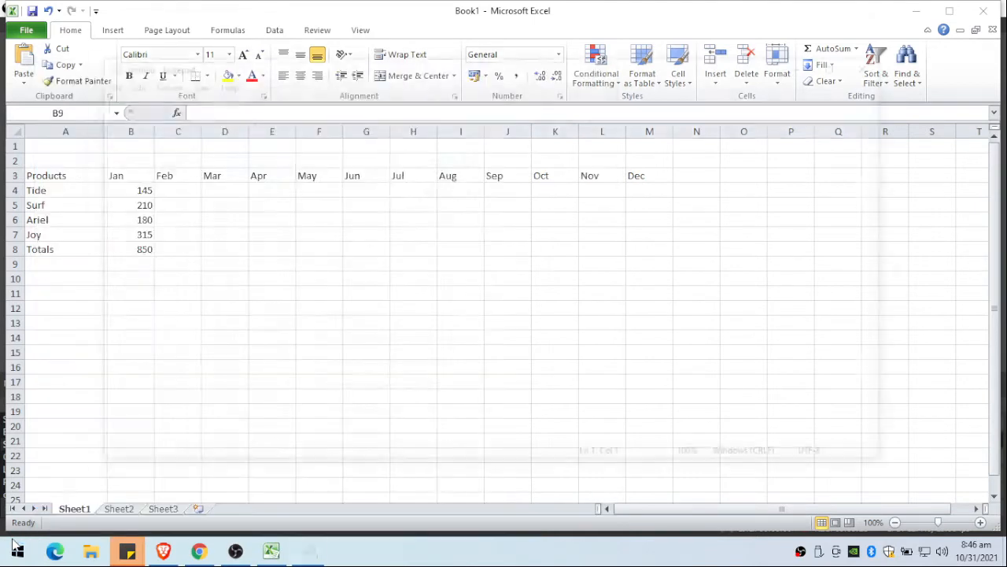
text(Aritym)
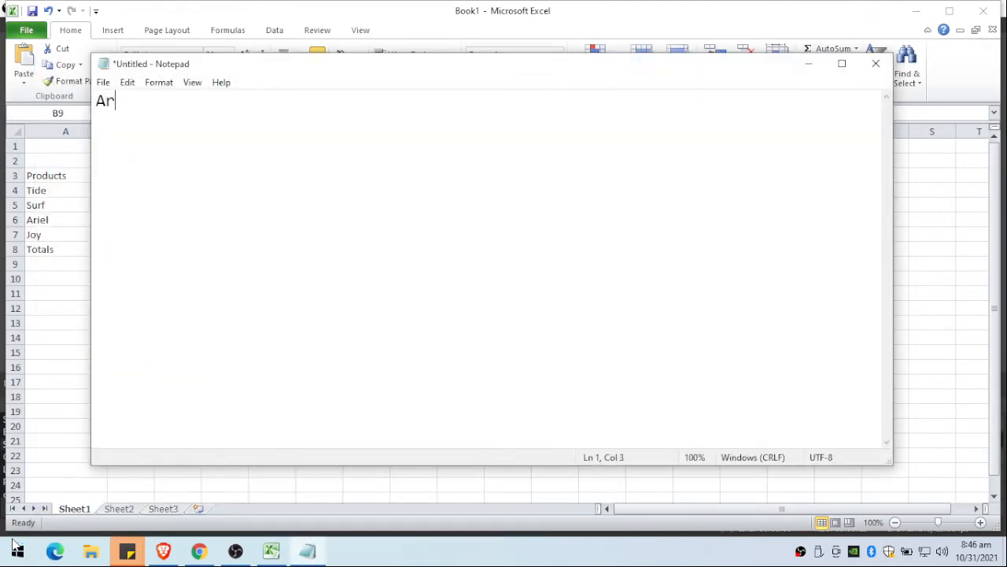
key(BackSpace)
key(BackSpace)
text(hmetic operators)
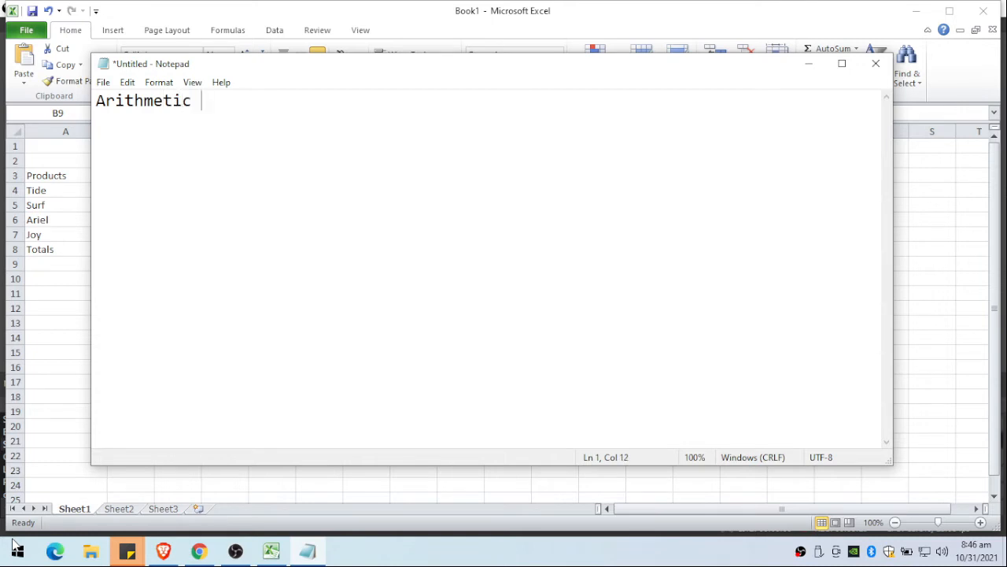
key(Return)
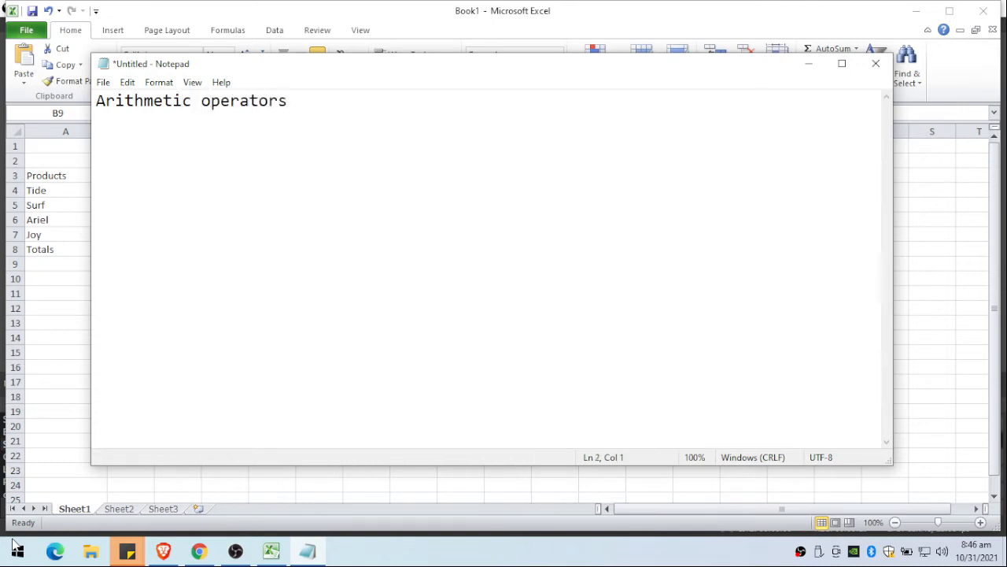
- List the operators "+", "-" and "/ - division" on separate lines beneath the Arithmetic operators heading
text(+)
key(Return)
text(-)
key(Return)
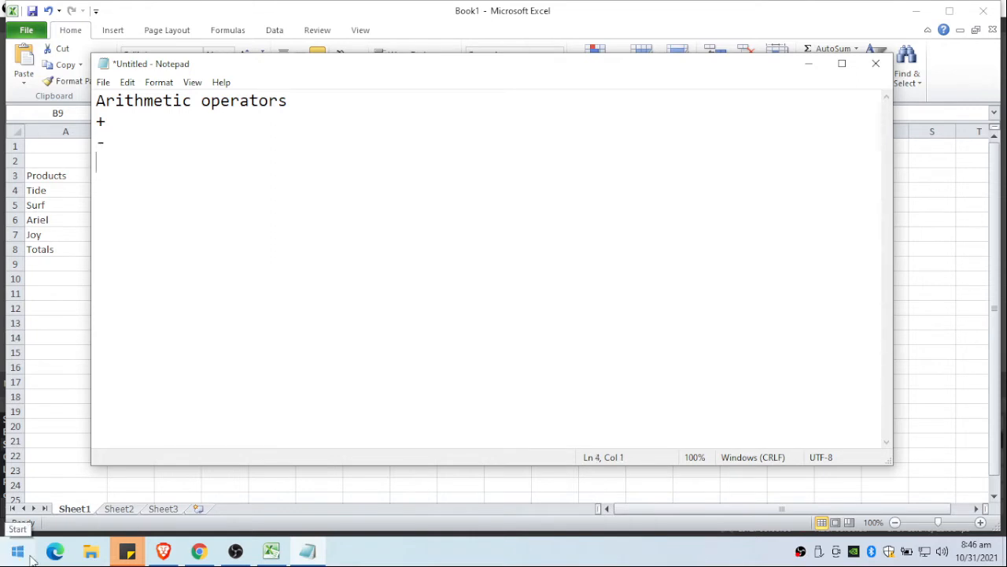
text(/ - division)
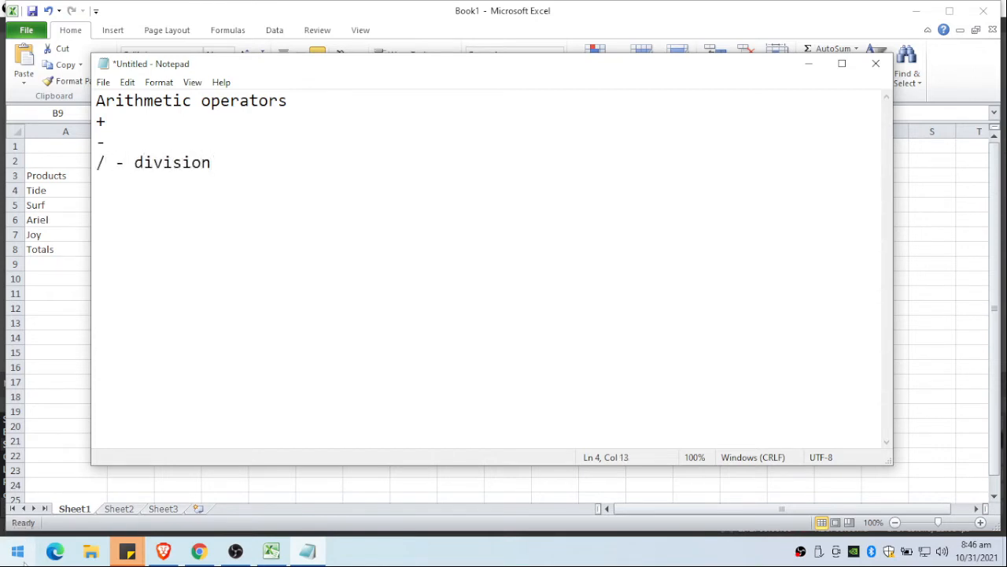
- Add the lines "* - multiplication" and "^ -exponentiation" to the operator list, followed by a blank line
key(Return)
text(&)
key(BackSpace)
text(* - ny)
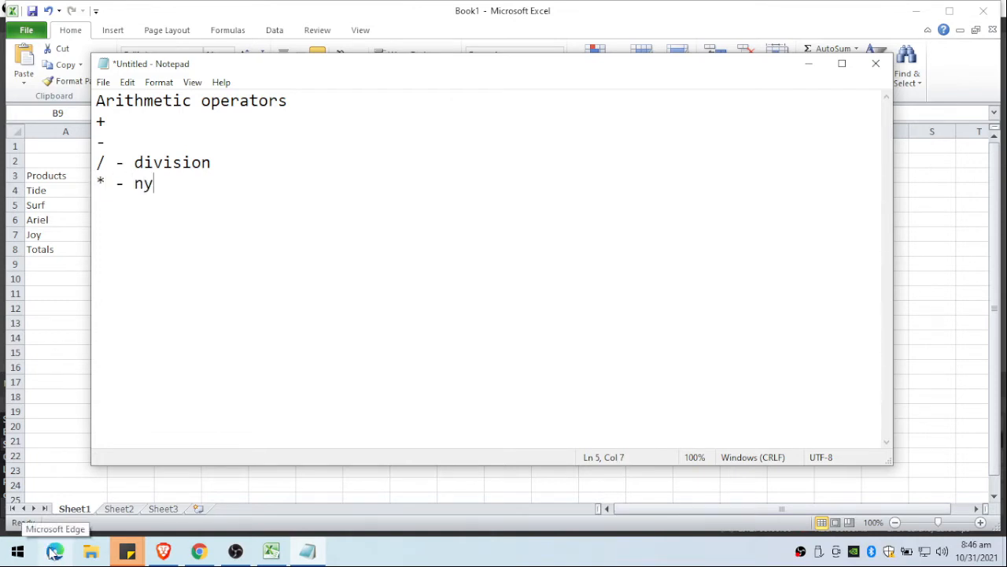
key(BackSpace)
key(BackSpace)
text(multiplication)
key(Return)
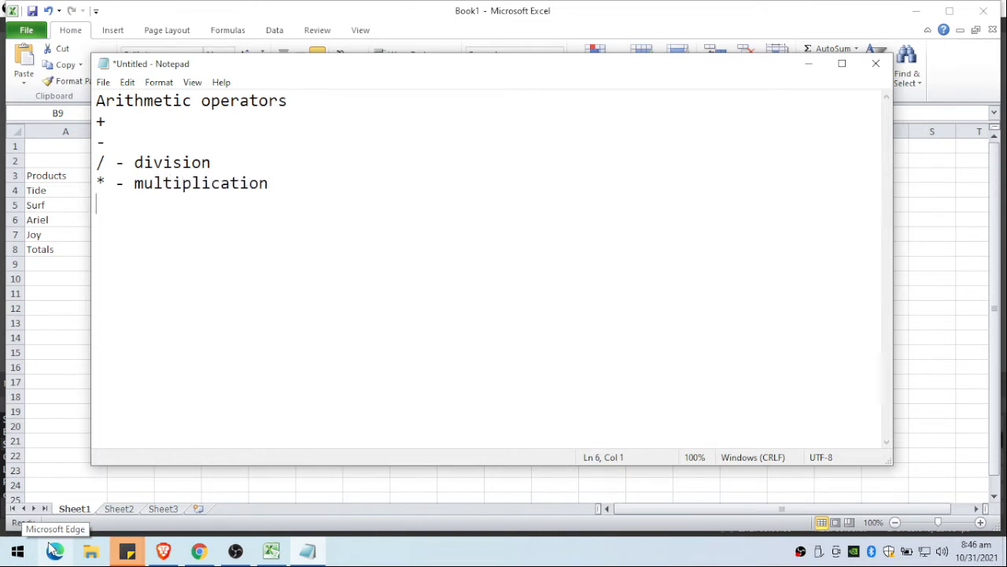
text(^   -)
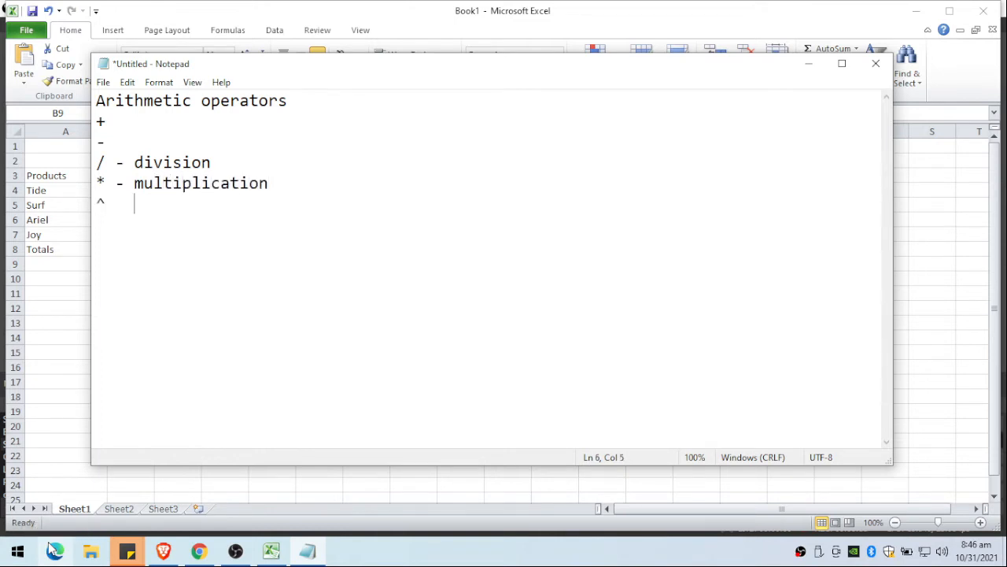
text(exponentiation)
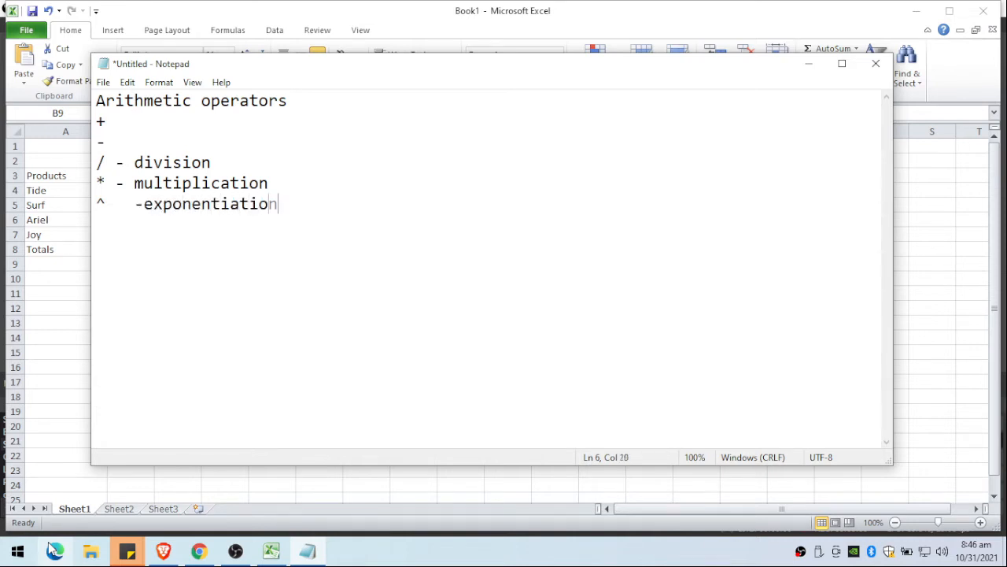
key(Return)
key(Return)
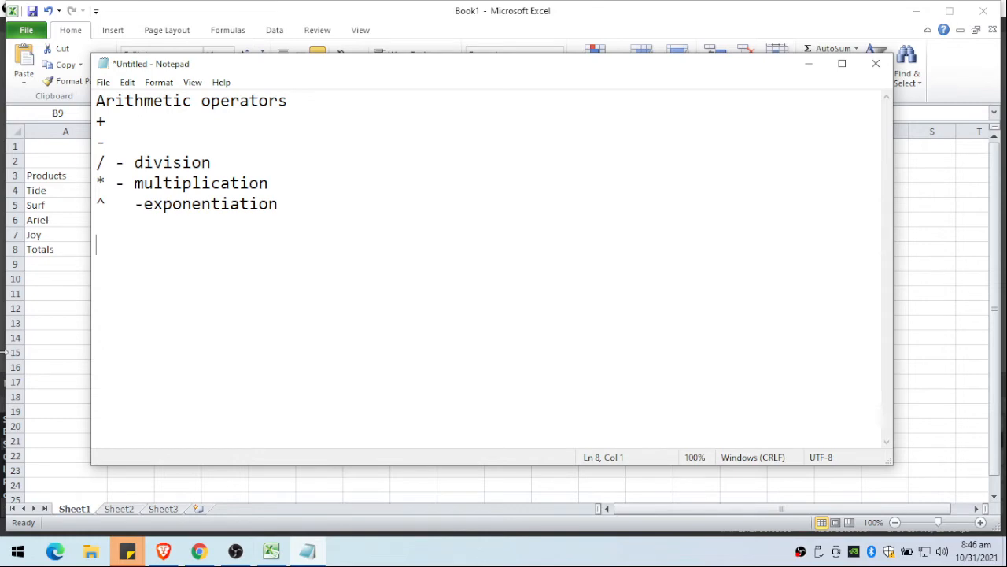
- Switch back to Excel and clear the January total formula from cell B8
key(alt+Tab)
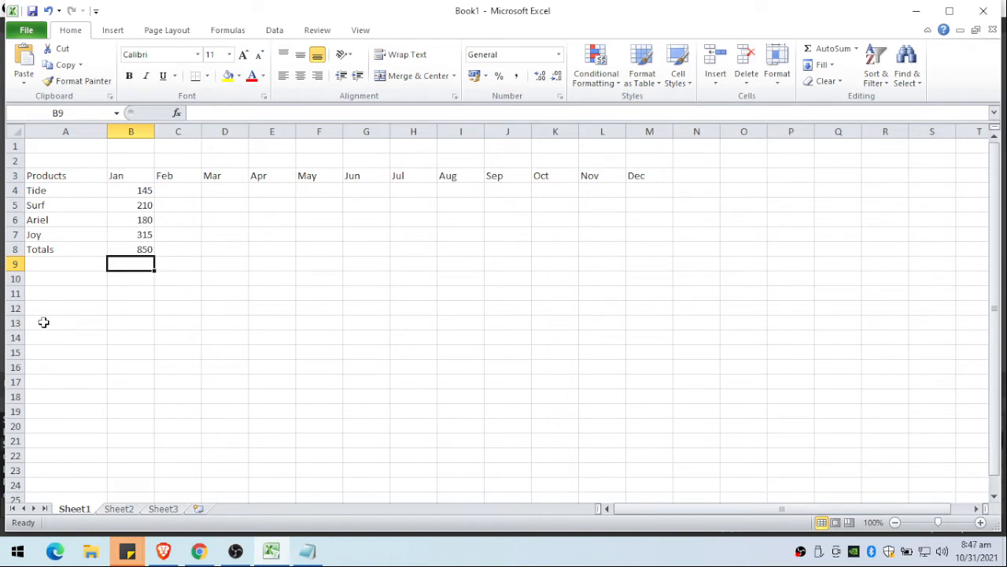
key(Up)
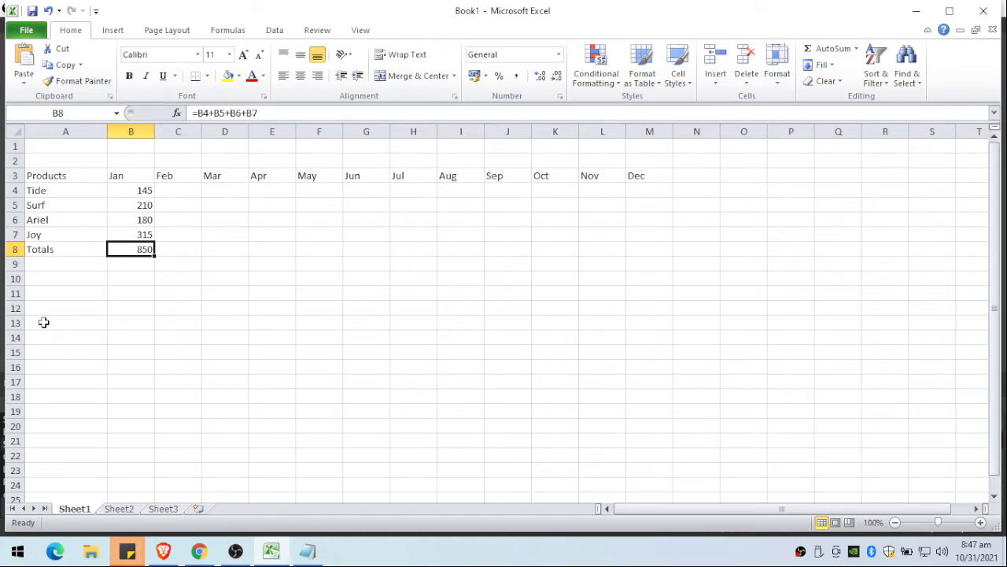
key(Down)
key(Up)
key(Delete)
key(Down)
key(Up)
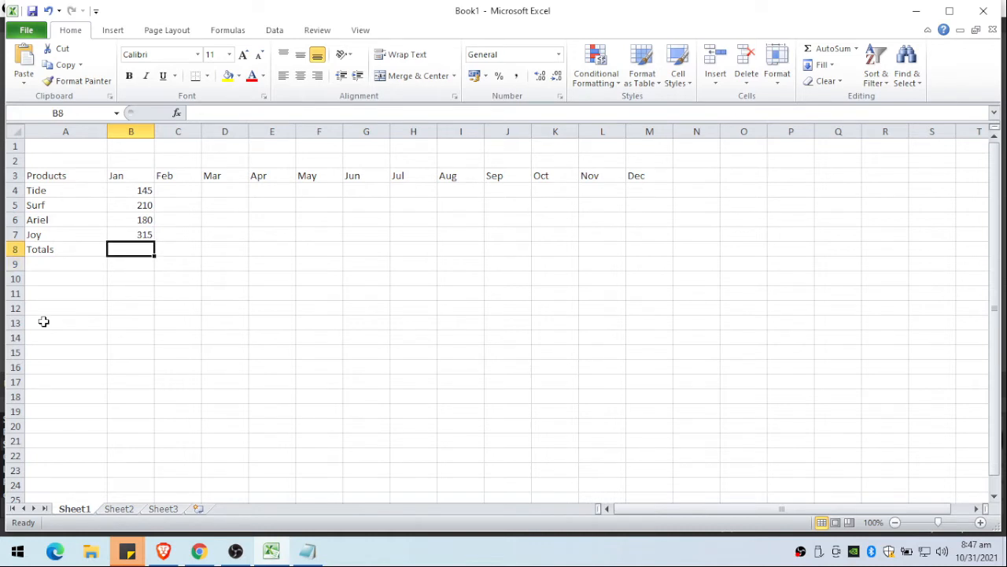
- Total the January figures in cell B8 with the function formula =sum(B4:B7)
text(=)
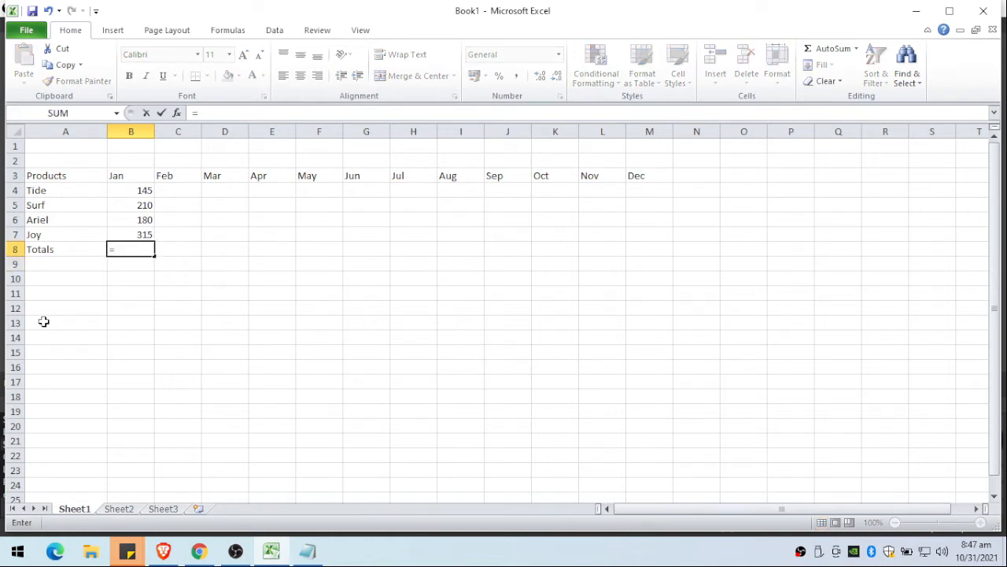
text(su,m)
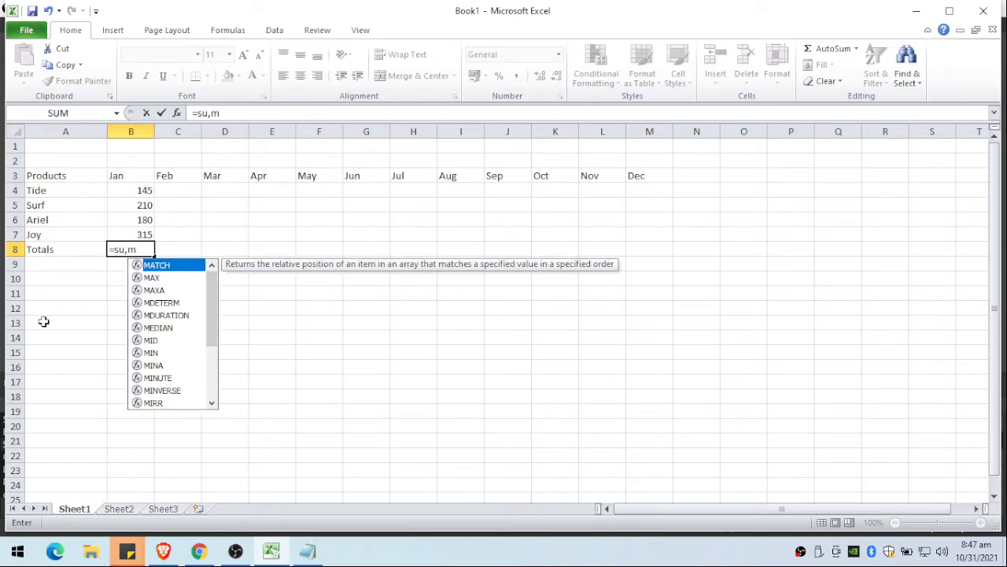
key(BackSpace)
key(BackSpace)
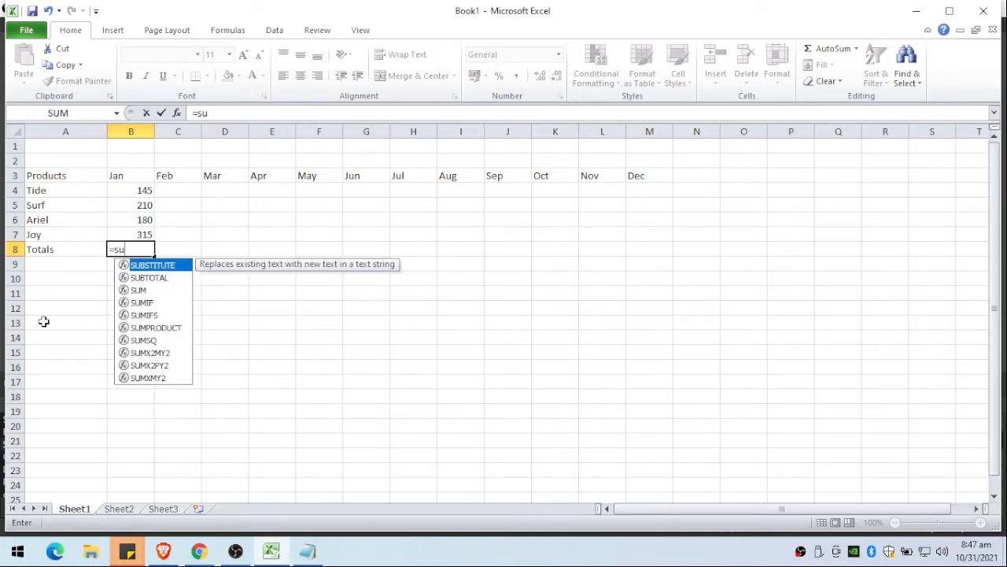
text(m()
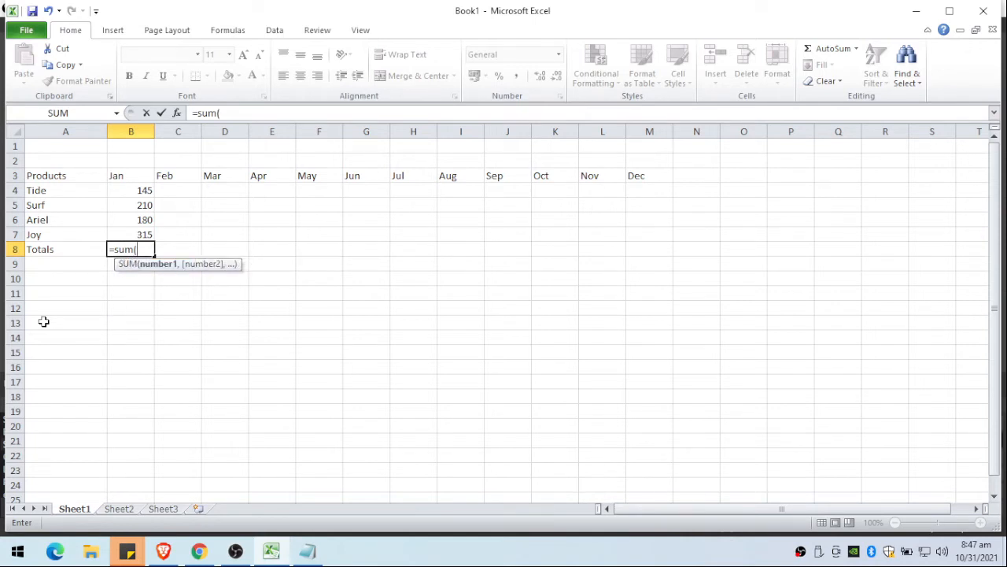
key(Up)
key(Up)
key(Up)
key(Up)
key(shift+Down)
key(shift+Down)
key(shift+Down)
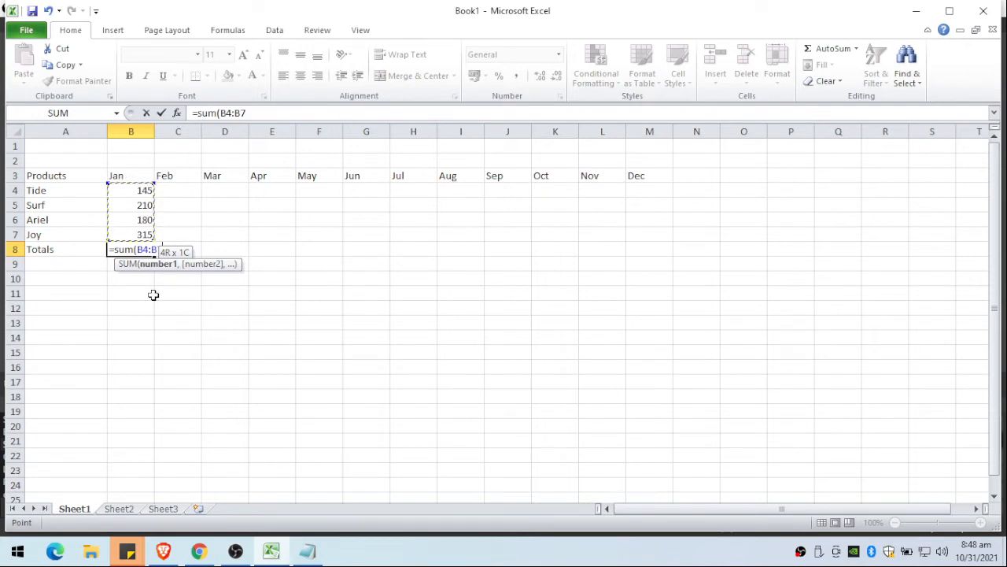
text())
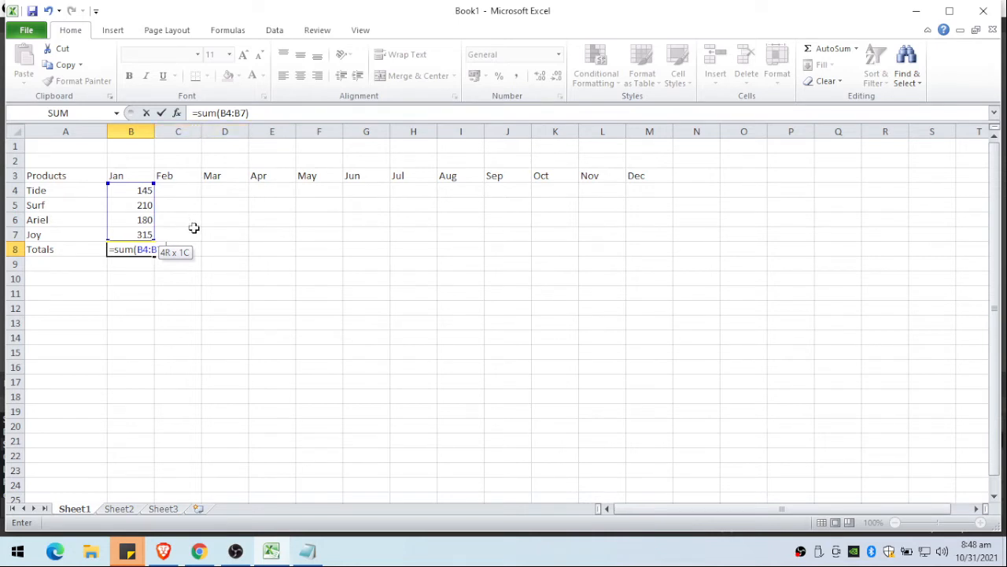
key(Return)
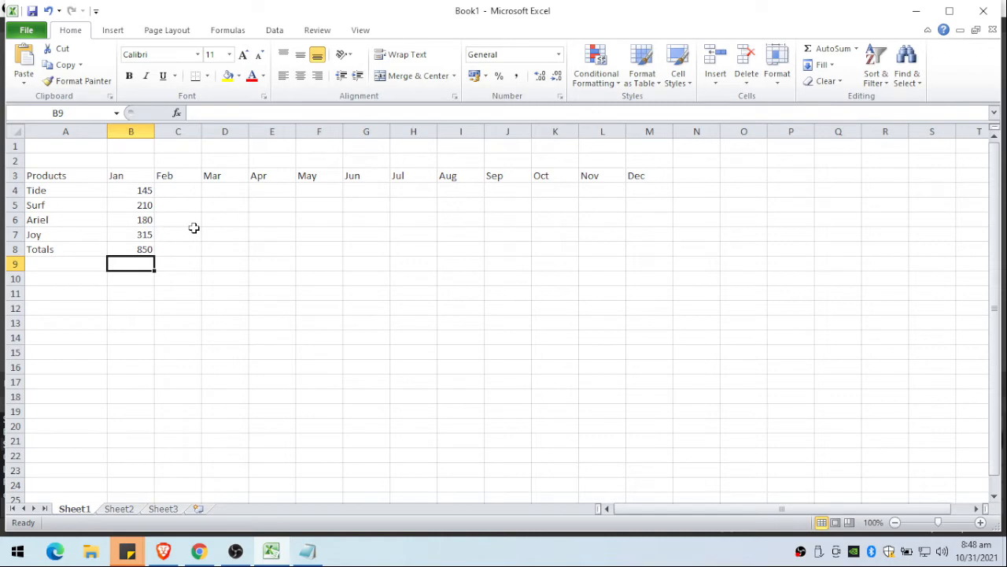
key(Down)
key(Down)
key(Down)
key(Down)
key(Down)
key(Down)
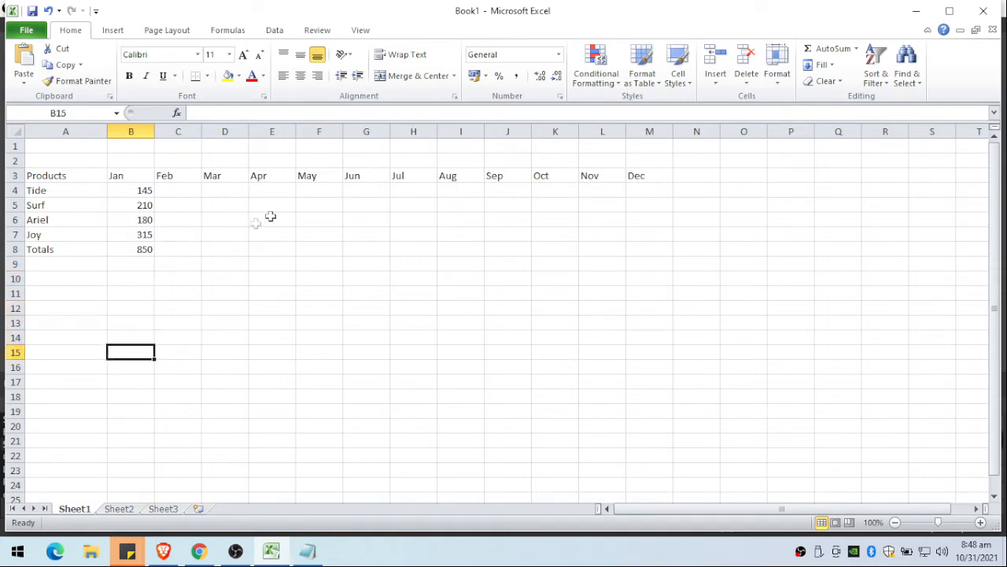
- Switch to Notepad and add the line "for everymonth sales is projected to increase by 5%" below the operator list
click(307, 552)
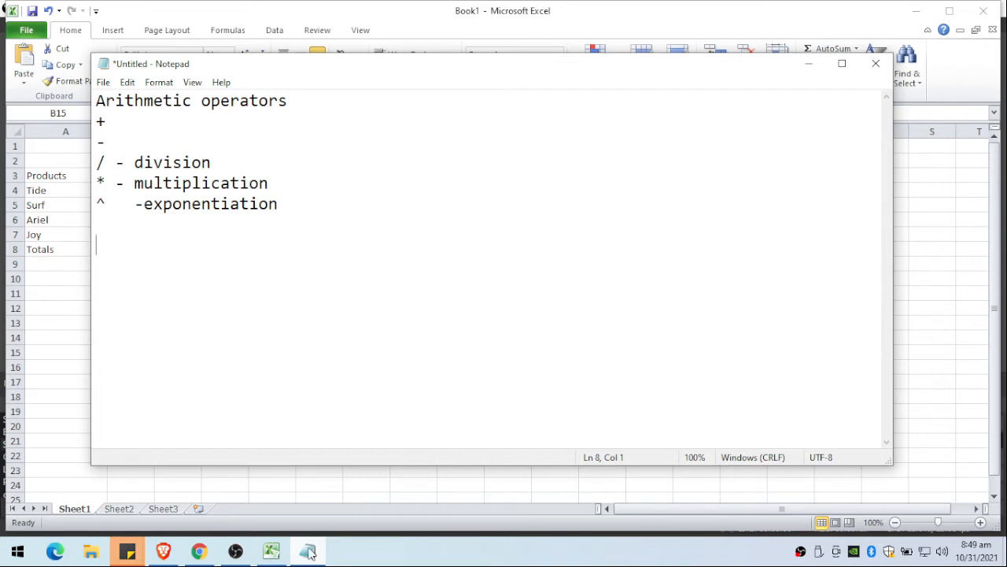
text(for every)
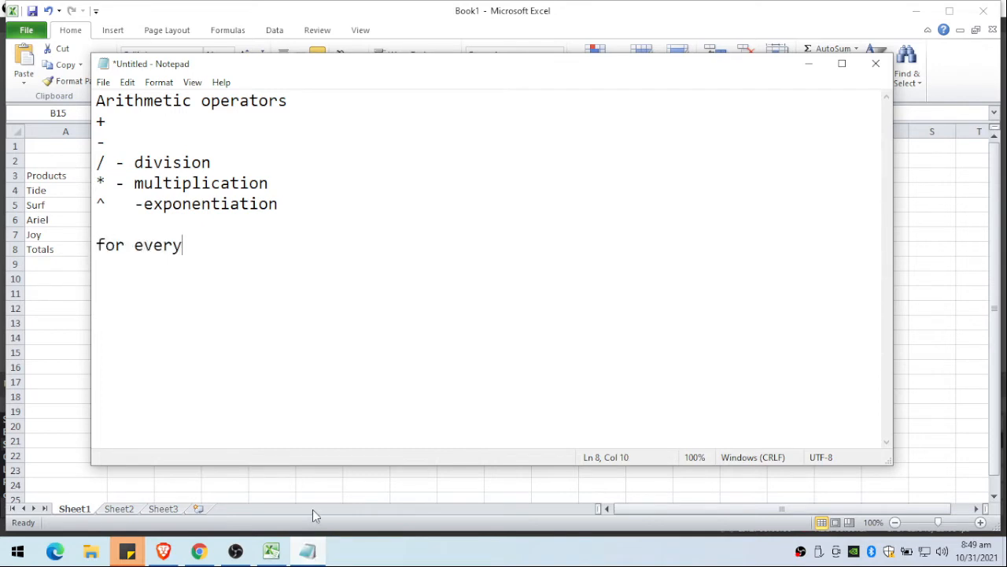
text(month sales is projecte)
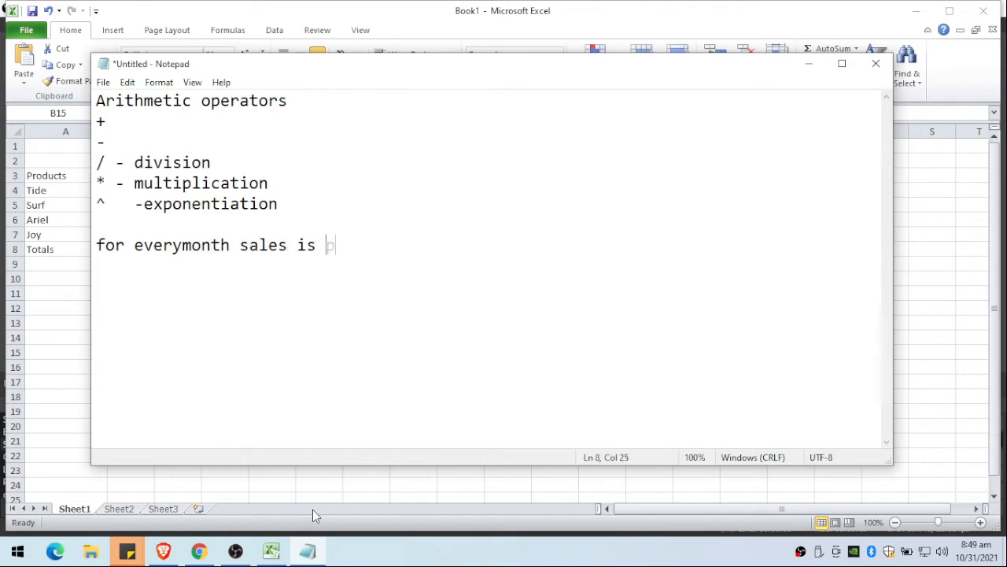
text(d to increaseb)
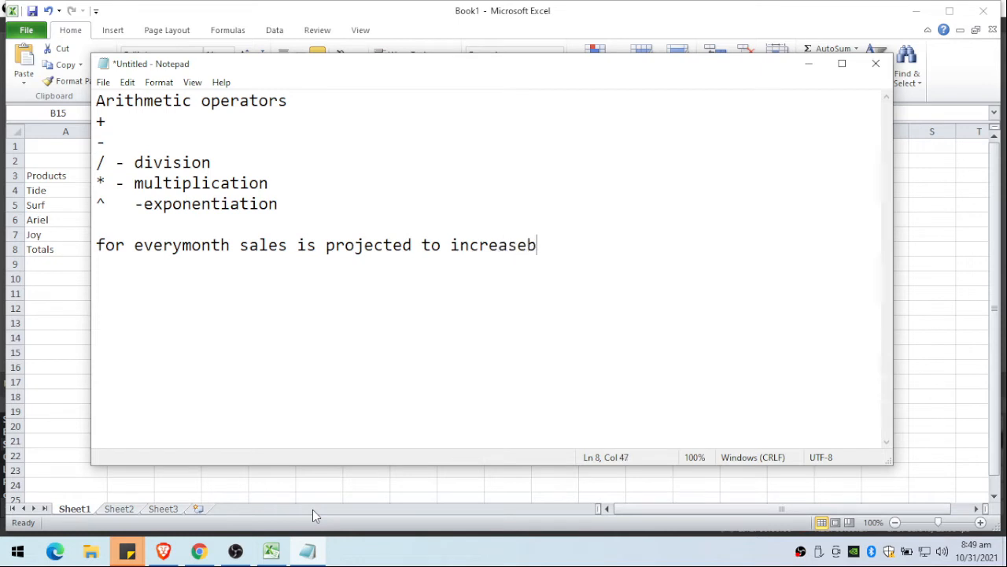
key(BackSpace)
text(by 5%)
key(Return)
key(Return)
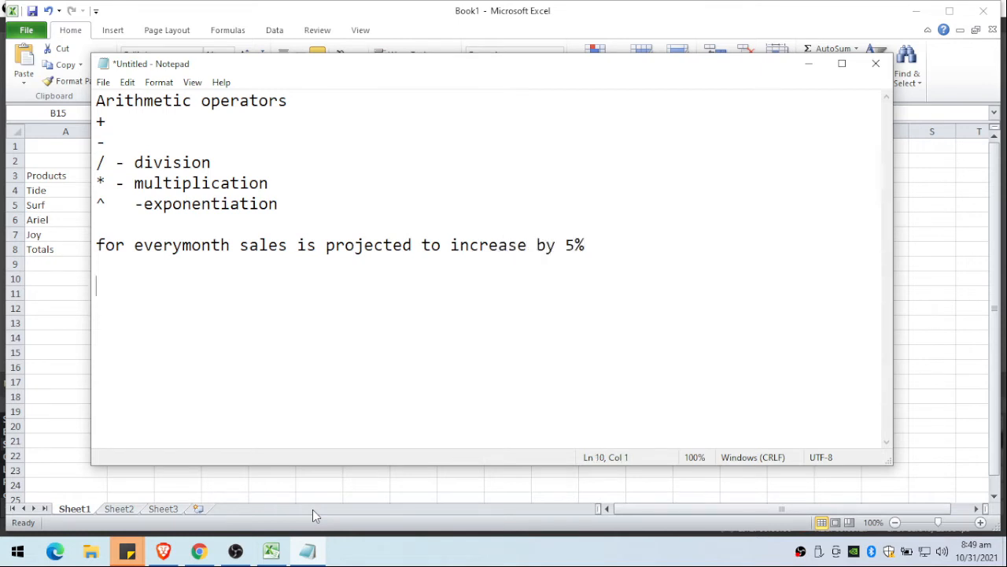
- Add the line "sales for current month = sales of previous month * 1.05" to the notes and switch back to Excel
text(sales for current m)
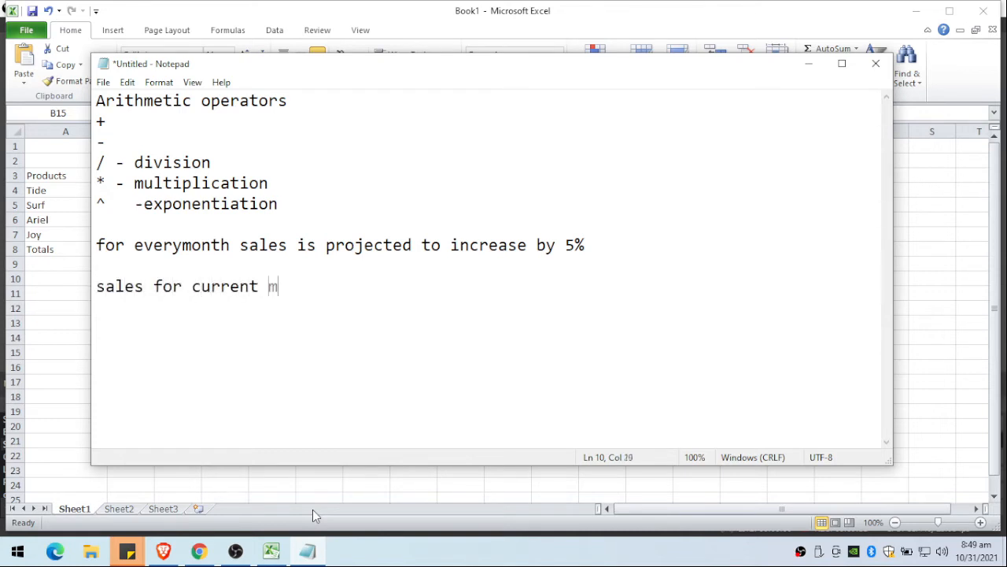
text(onth = sal)
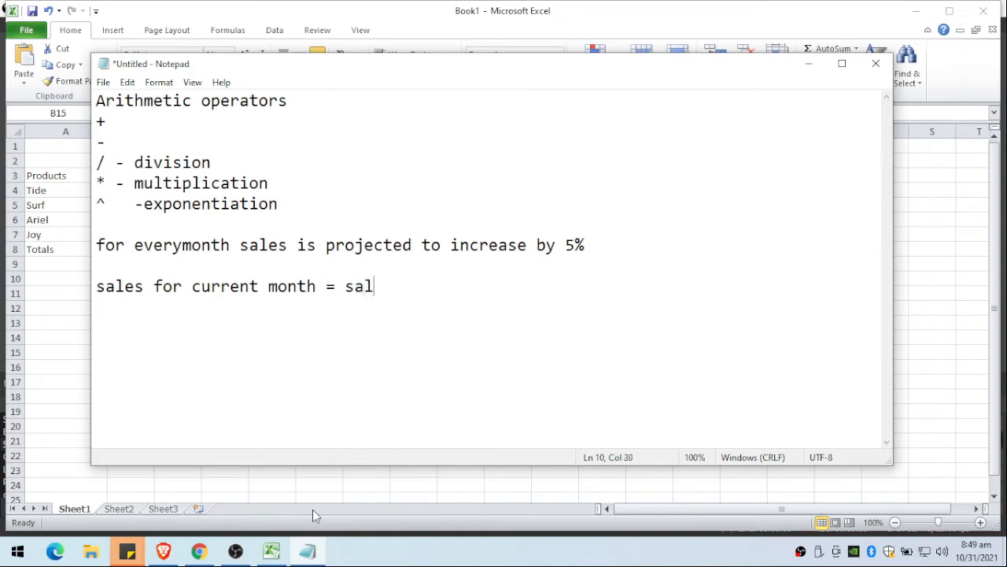
text(es of previous month)
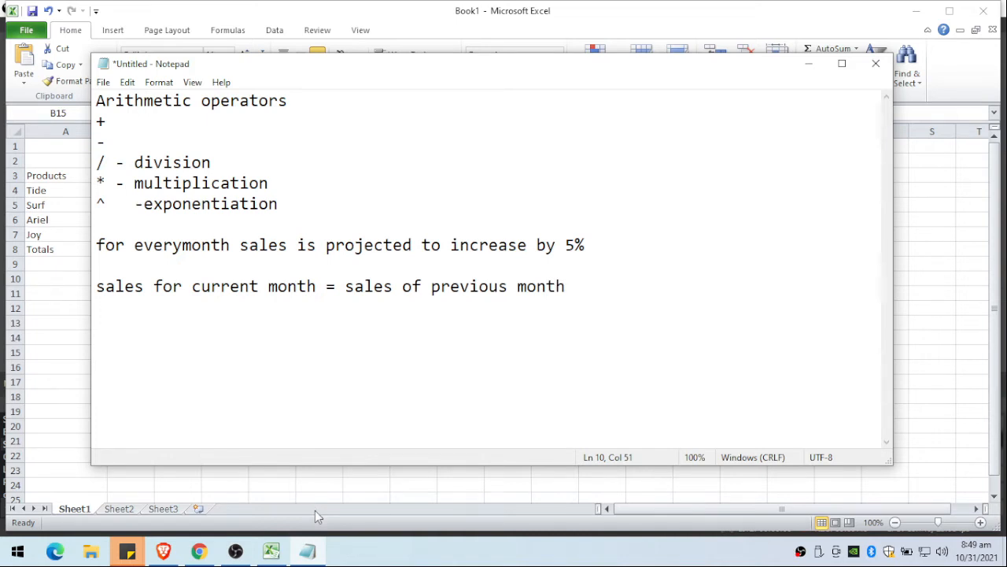
text(* 1.05)
click(54, 392)
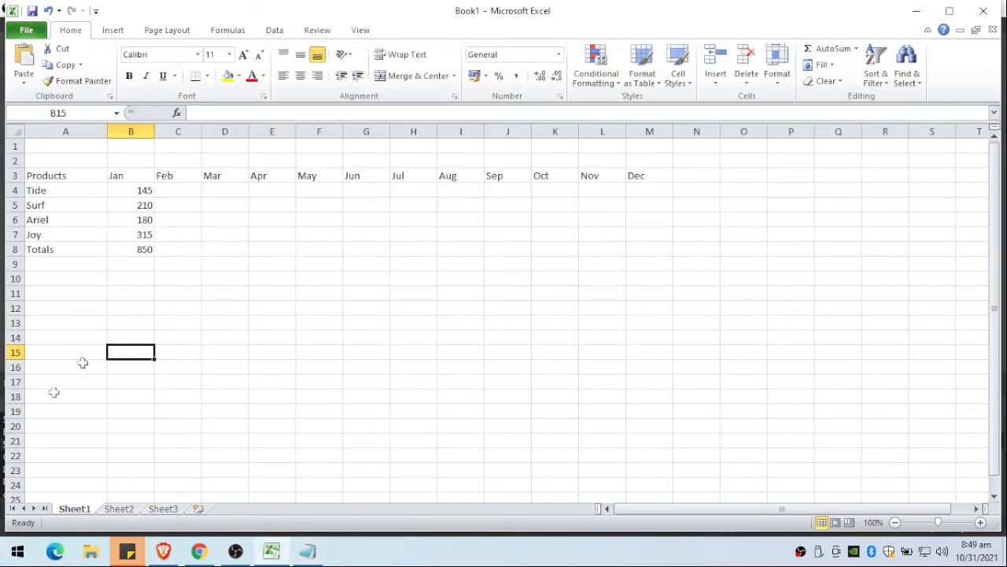
click(178, 188)
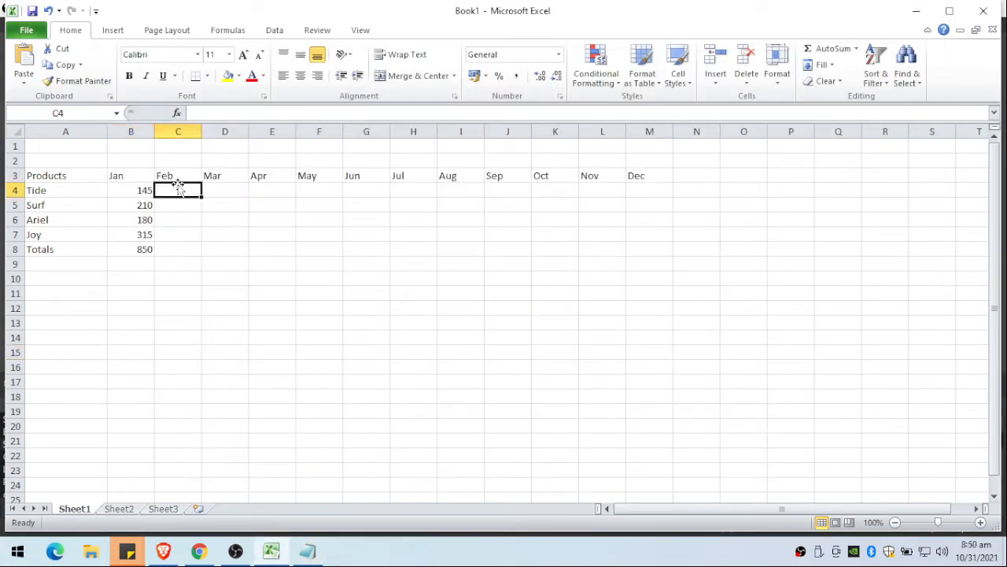
text(=)
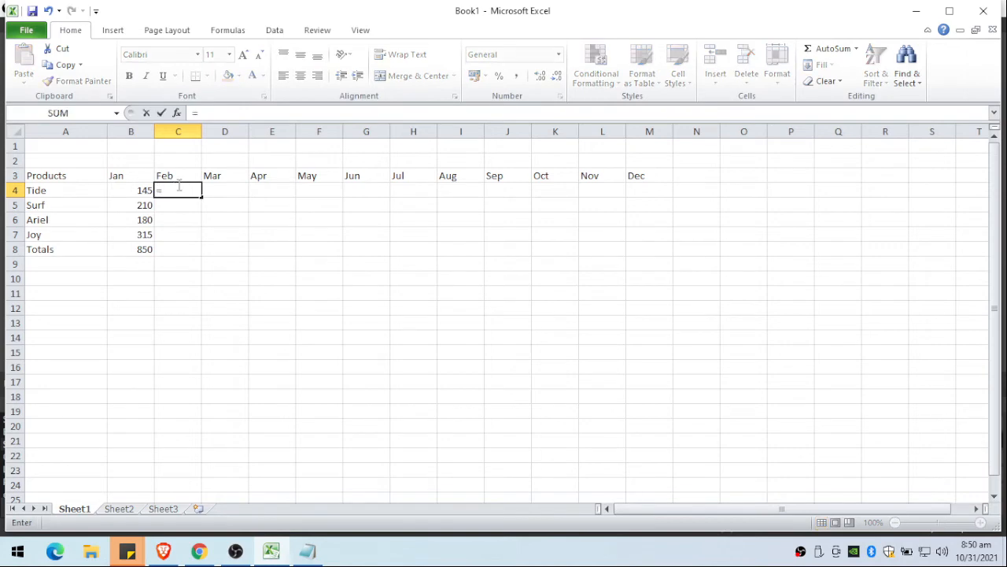
key(BackSpace)
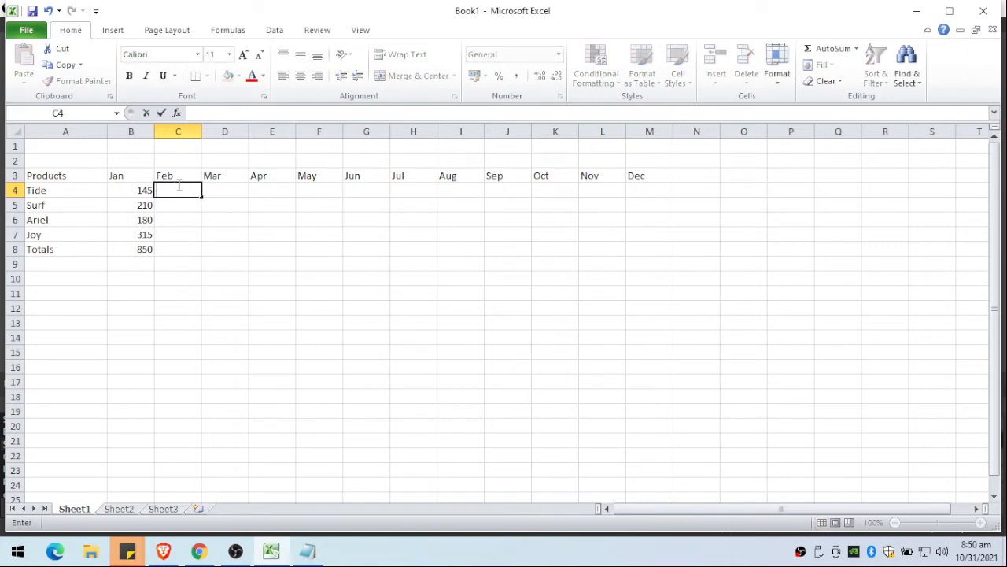
key(Down)
key(Down)
key(Down)
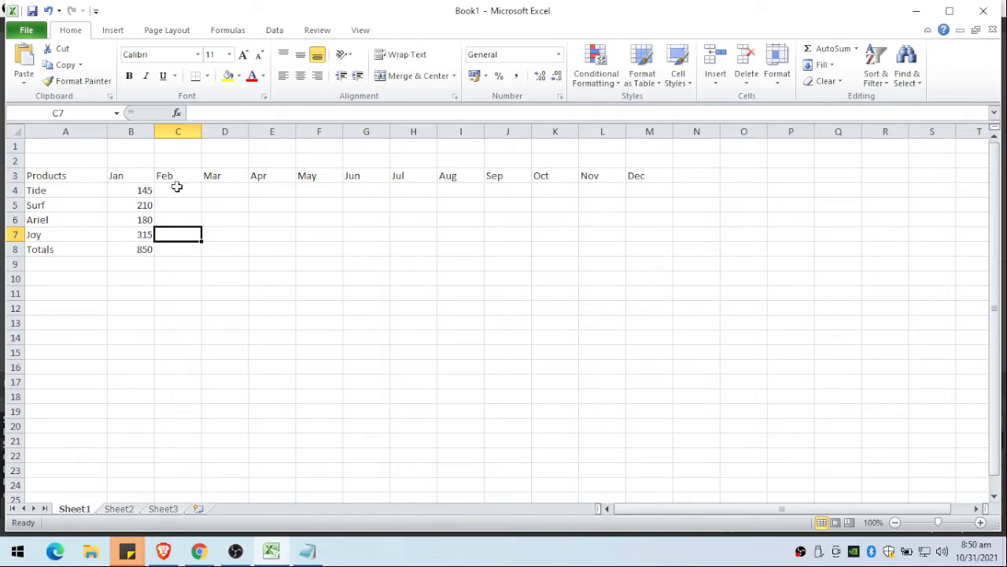
- Project Tide's February sales in cell C4 with the formula =B4*1.05
ctrl+scroll(177, 187, up, 2)
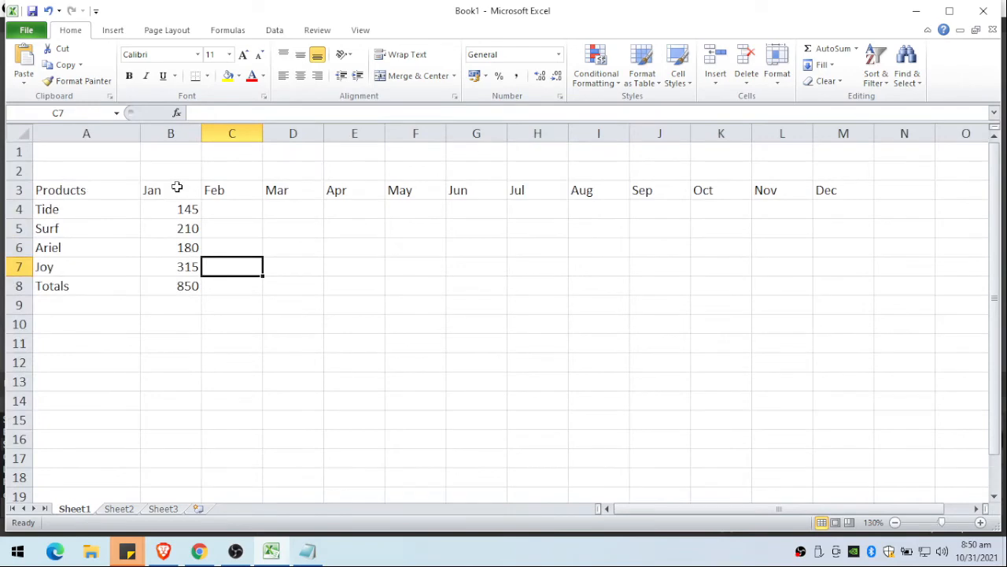
ctrl+scroll(177, 187, up, 3)
key(Home)
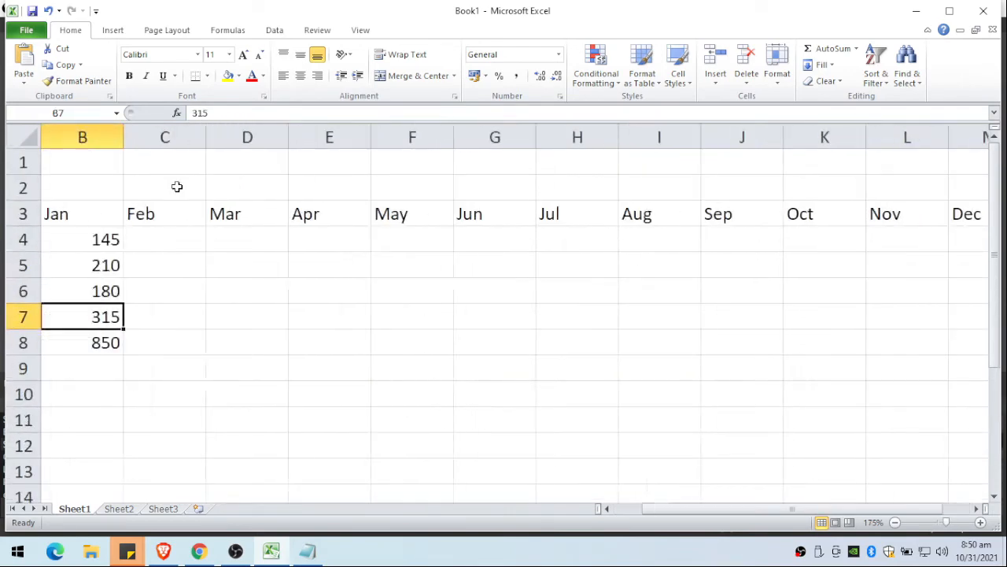
key(Right)
key(Right)
key(Up)
key(Up)
key(Up)
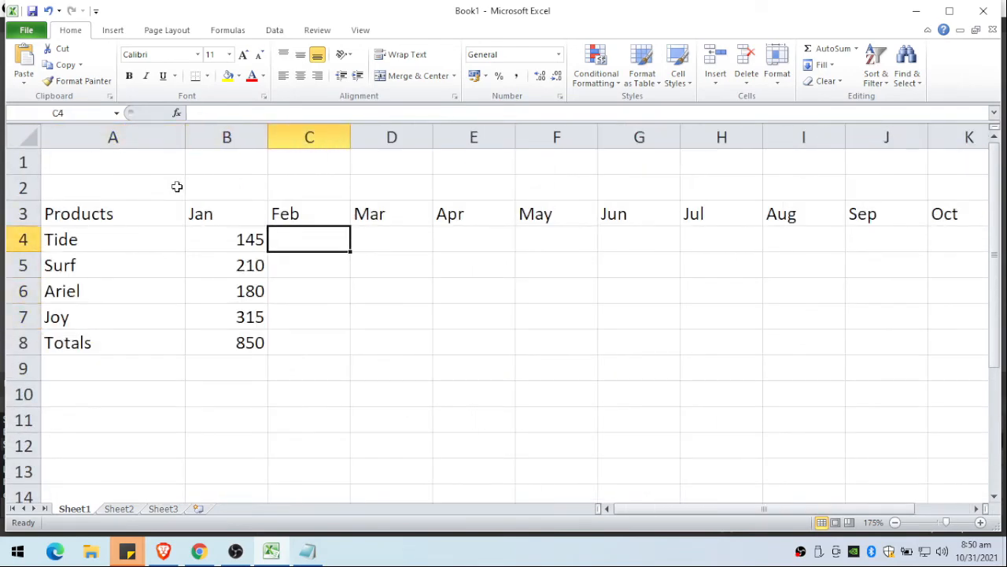
text(=)
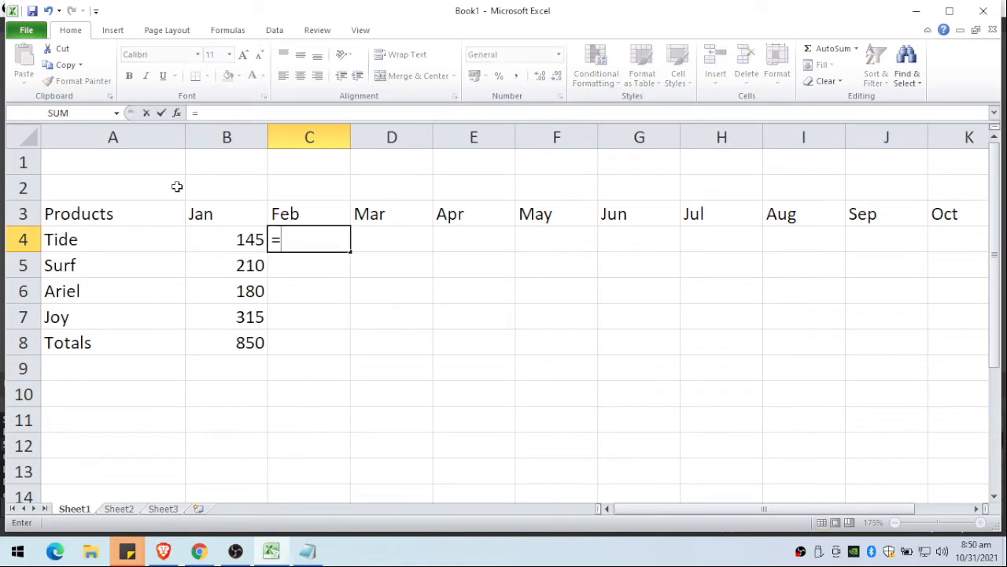
key(Left)
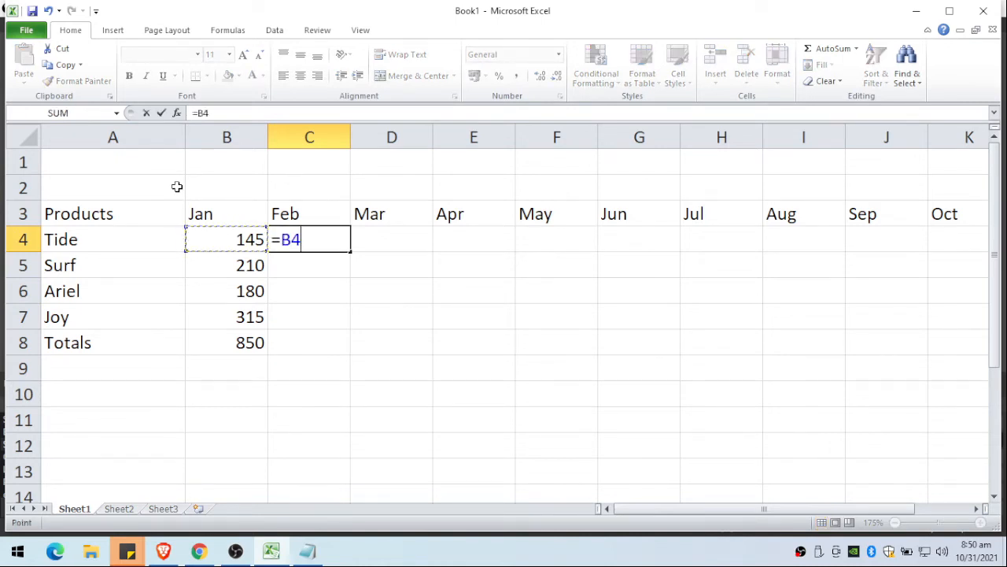
text(*)
text(2.)
text(05)
key(BackSpace)
key(BackSpace)
key(BackSpace)
key(BackSpace)
text(1.05)
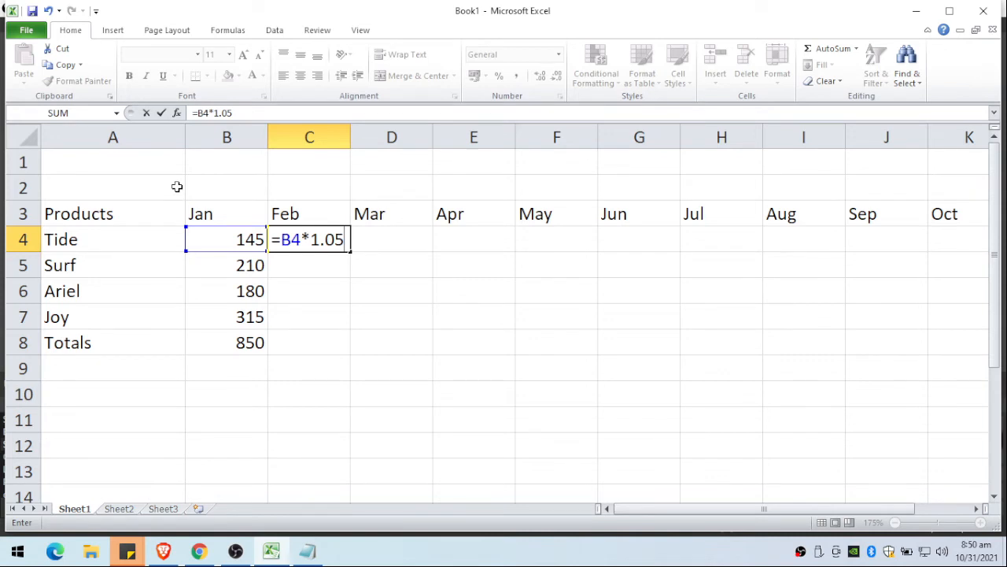
key(Return)
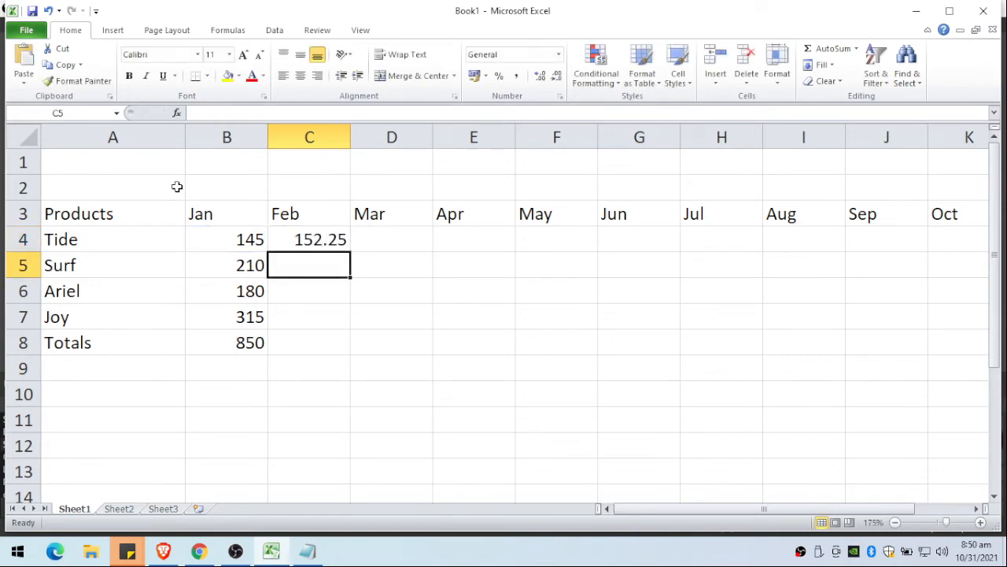
- Fill the February formula from cell C4 down through C7 for the remaining products
key(Up)
key(Down)
key(Down)
key(Down)
key(Down)
key(Up)
key(Up)
key(Up)
key(Up)
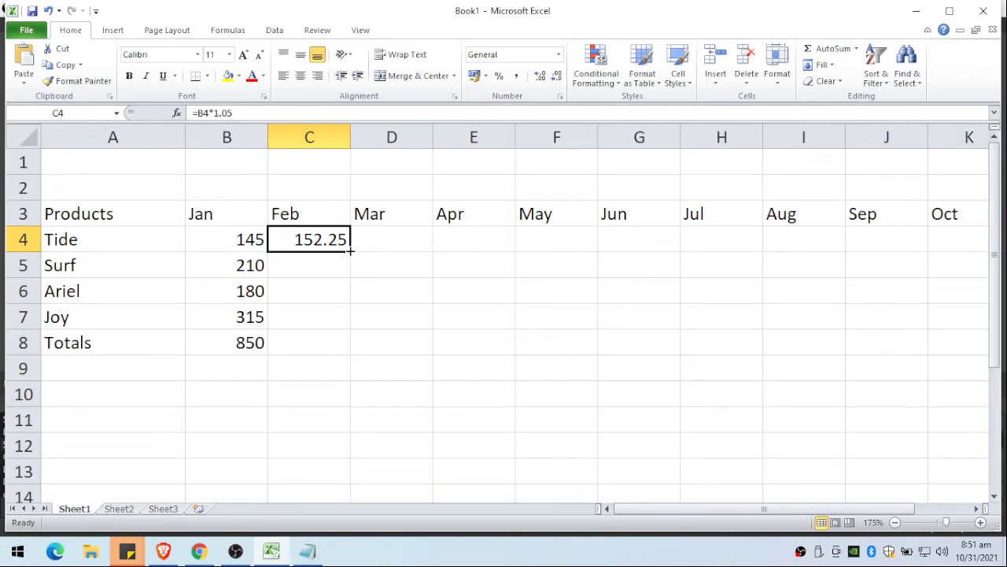
drag(351, 251, 351, 321)
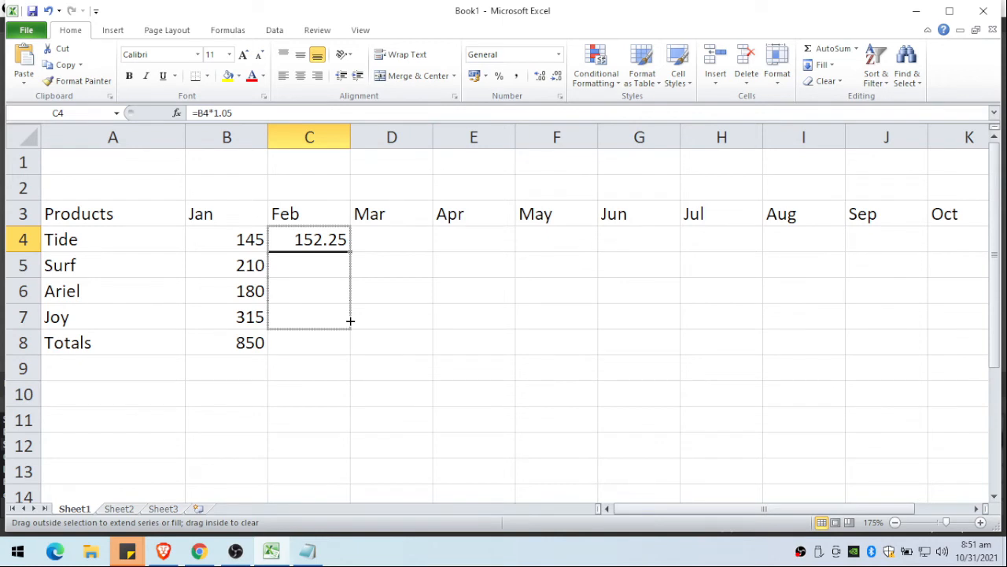
drag(350, 321, 350, 320)
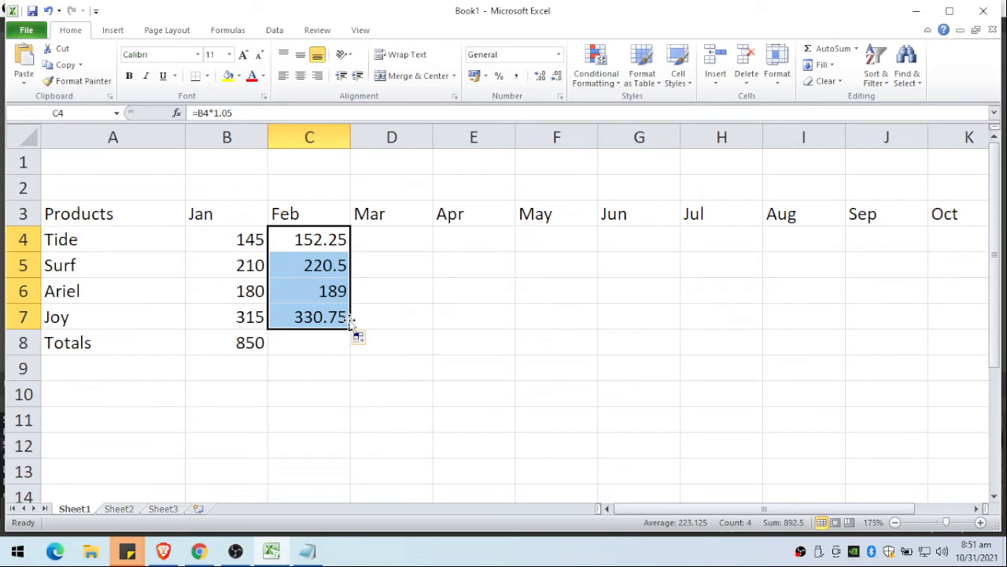
- Inspect the February formulas in cells C4 to C7 to check which January cells they reference
click(343, 240)
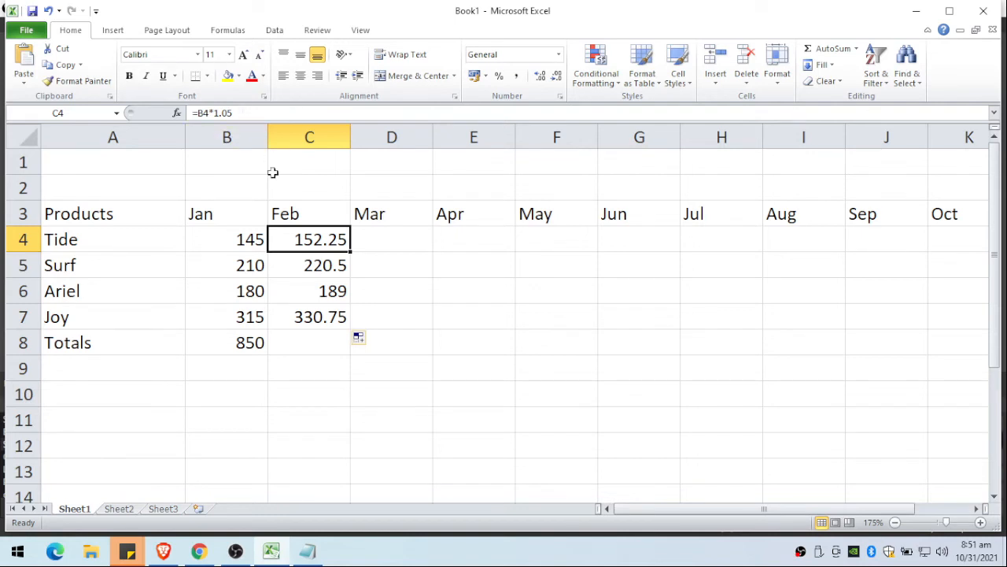
click(290, 263)
double_click(291, 262)
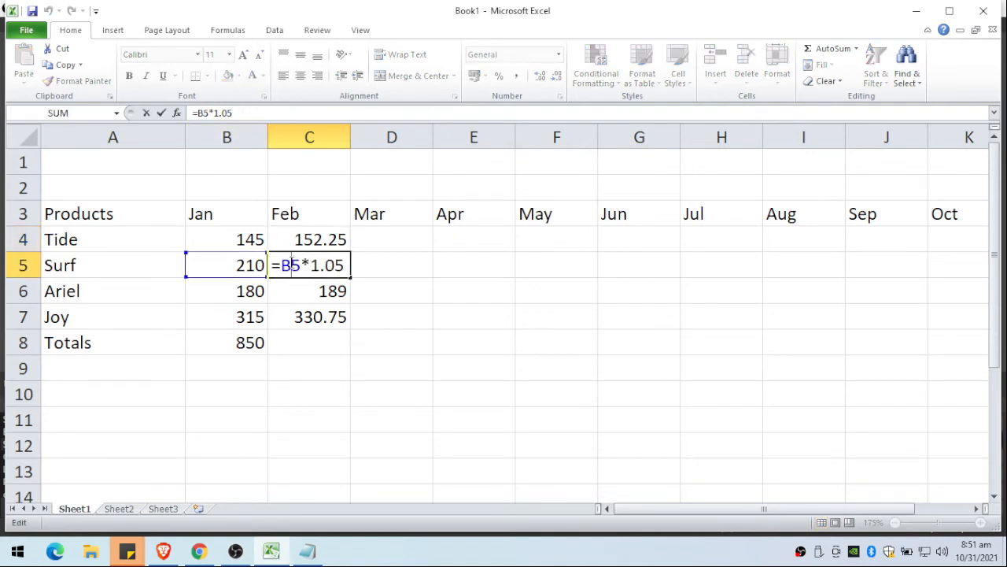
click(343, 292)
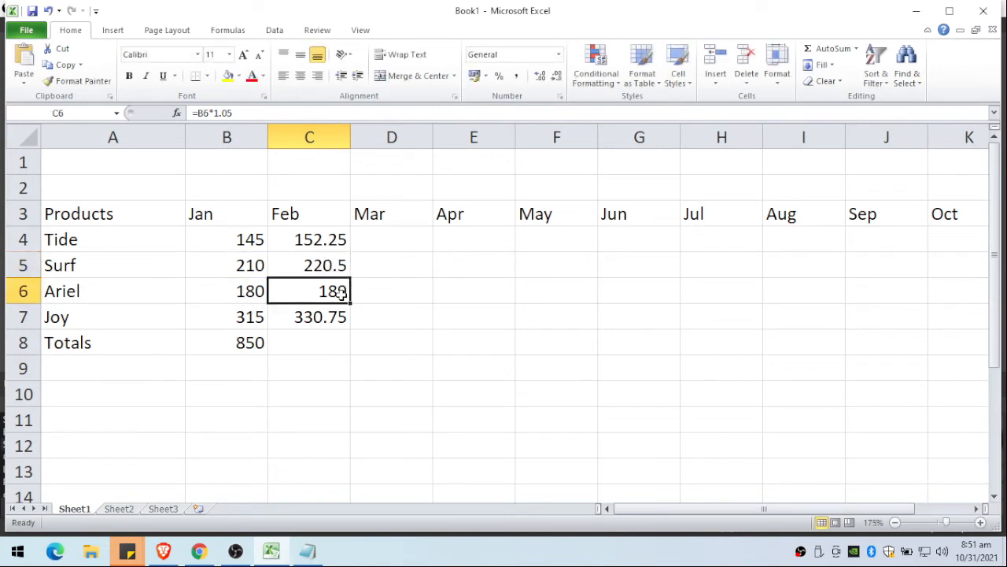
click(329, 319)
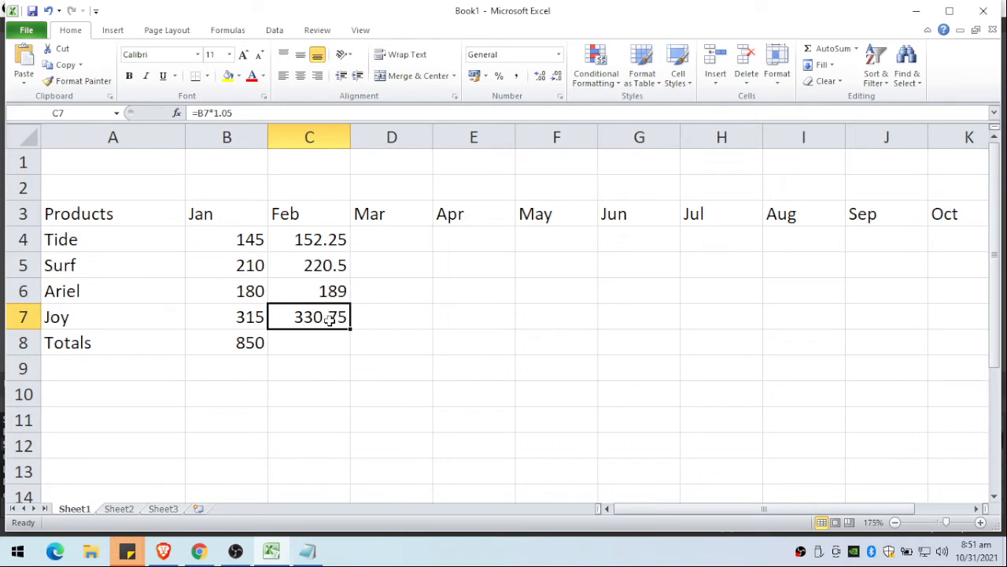
- Fill the formula in C4 across to December in column M and down through row 7
click(334, 241)
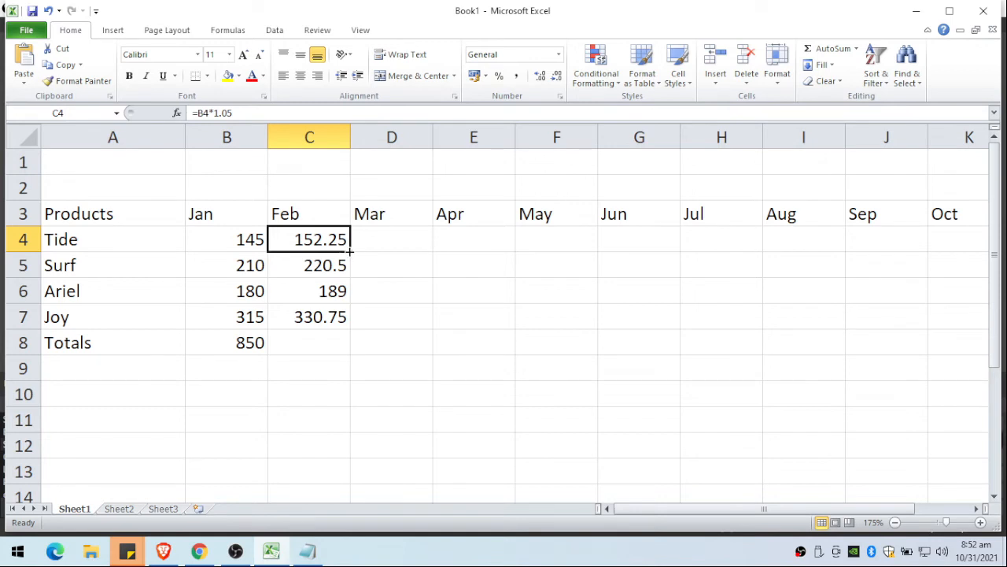
drag(351, 251, 218, 326)
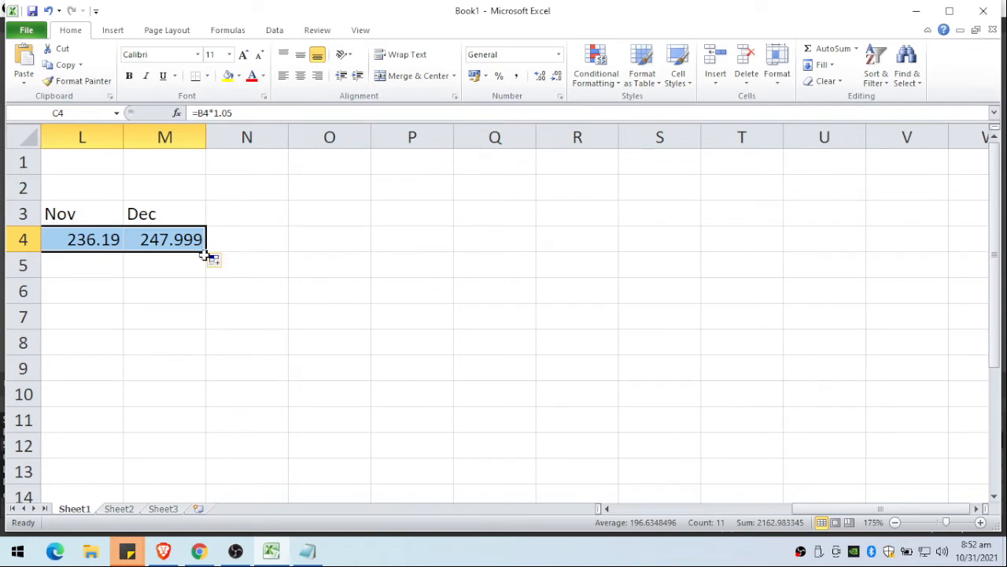
drag(207, 250, 208, 329)
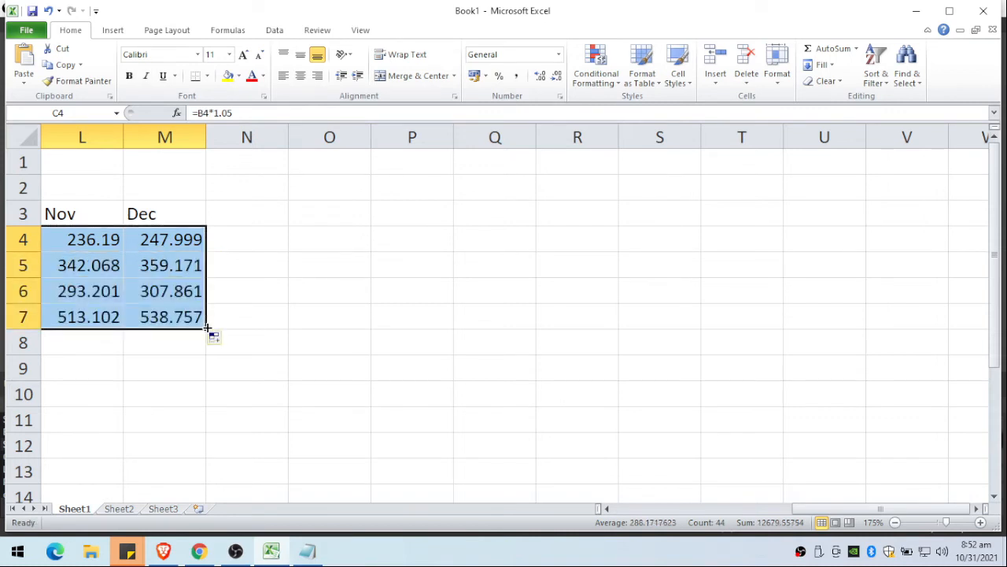
- Format the monthly sales figures in B4:M7 to show no decimal places
click(610, 510)
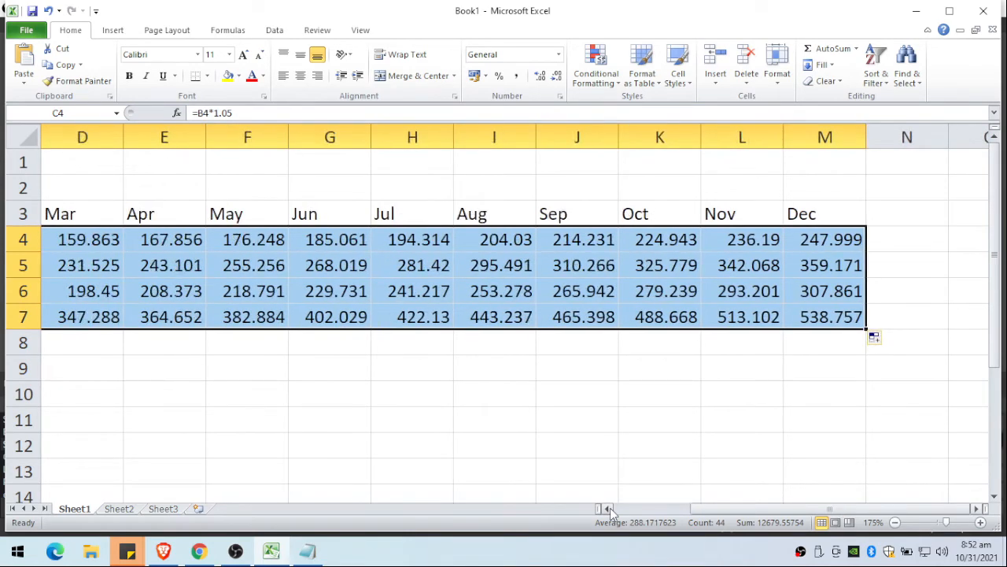
click(609, 509)
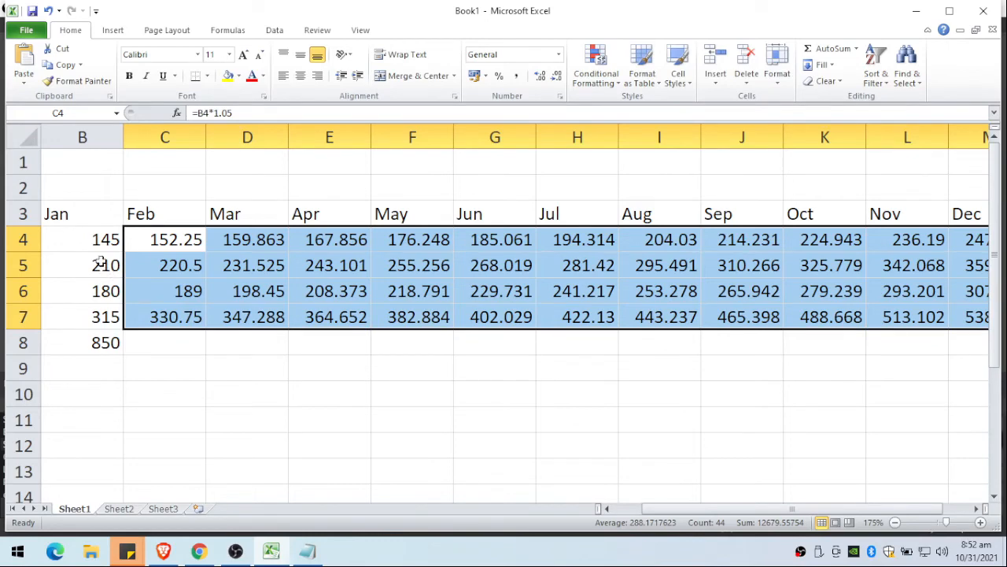
click(82, 236)
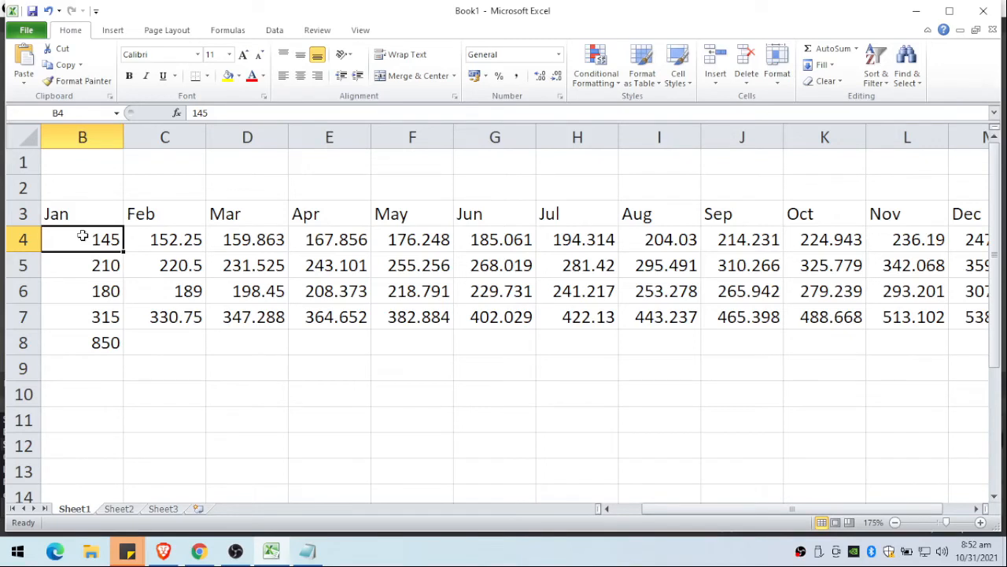
drag(84, 236, 985, 308)
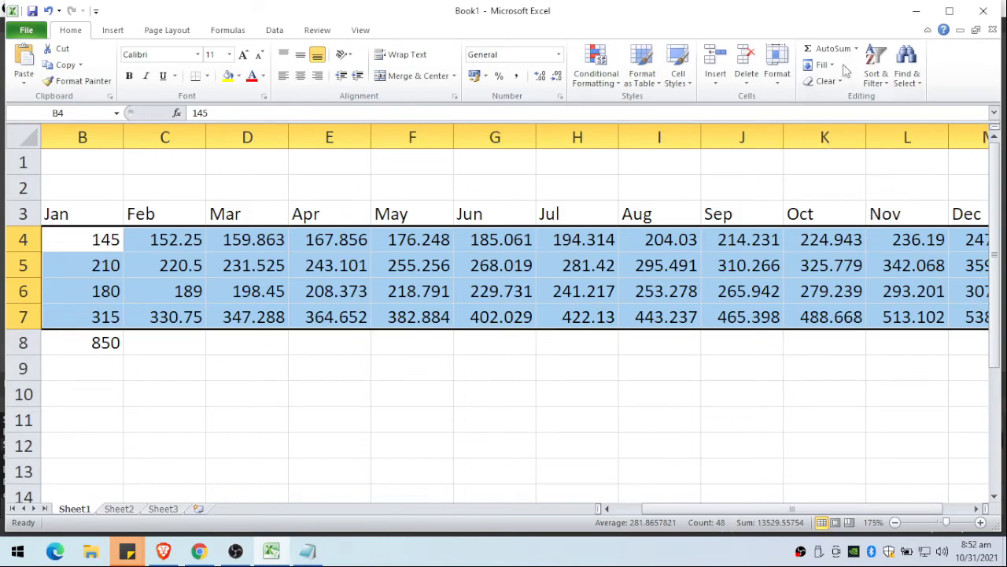
click(535, 82)
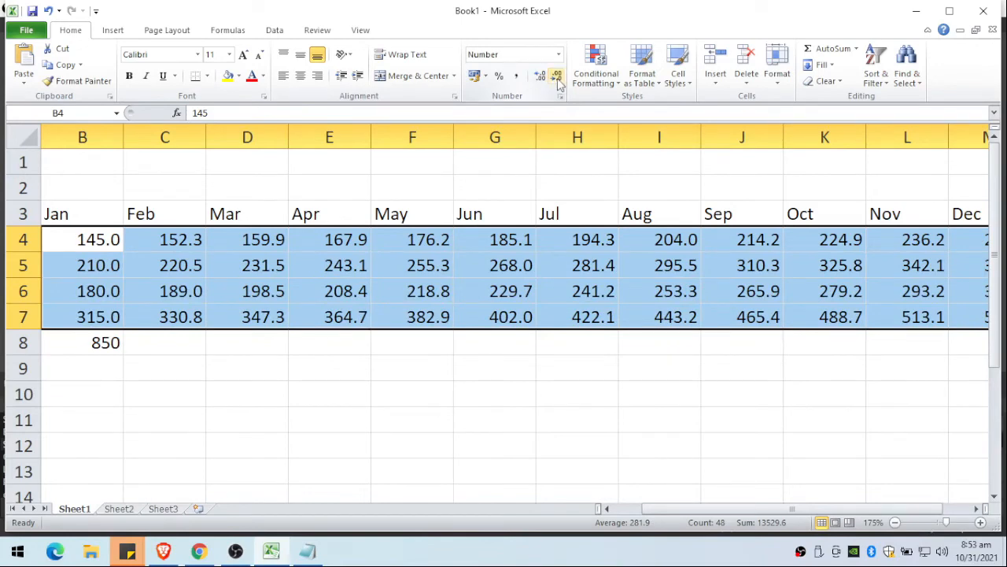
click(556, 81)
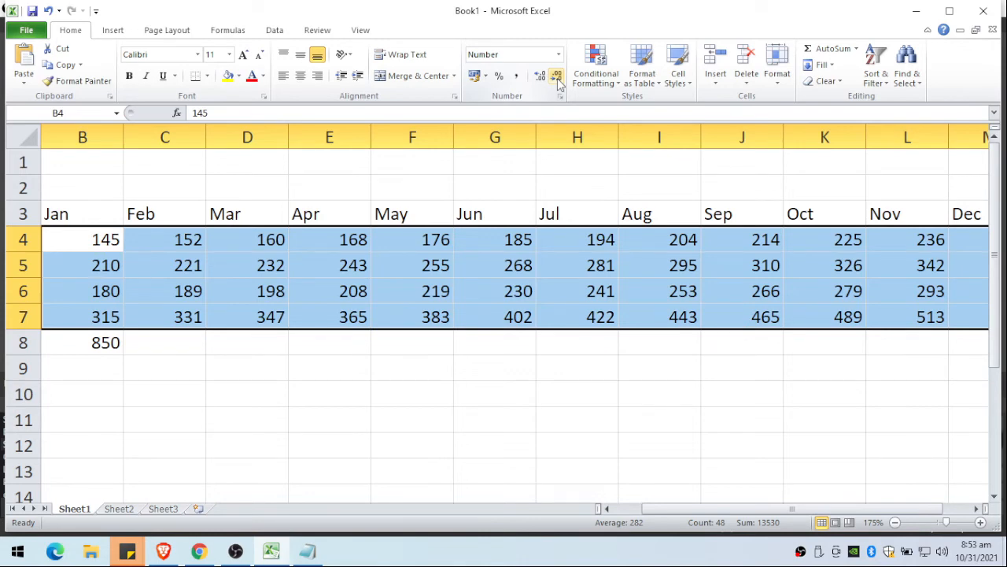
- Fill the January total formula in B8 across the Totals row to December in M8
click(170, 341)
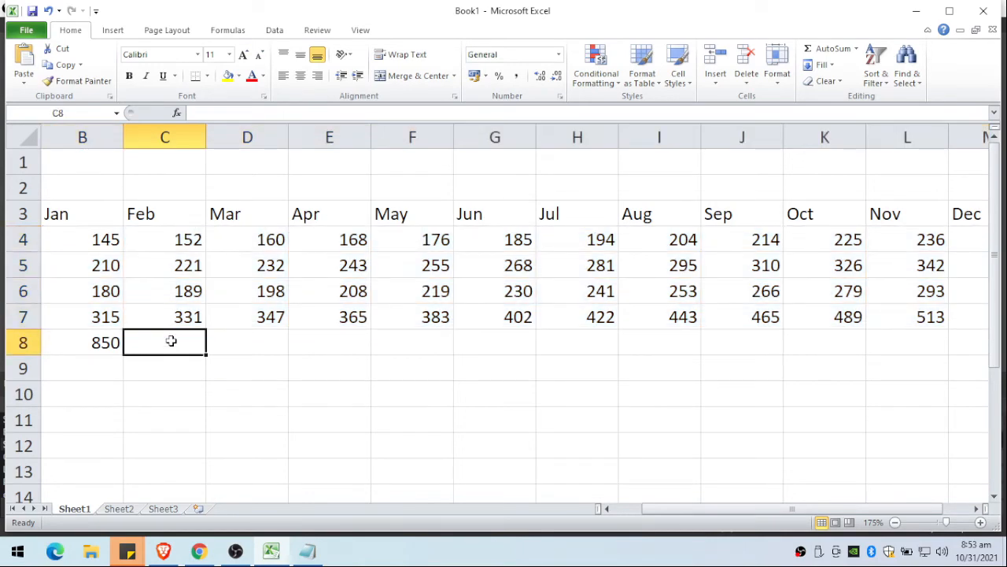
click(111, 347)
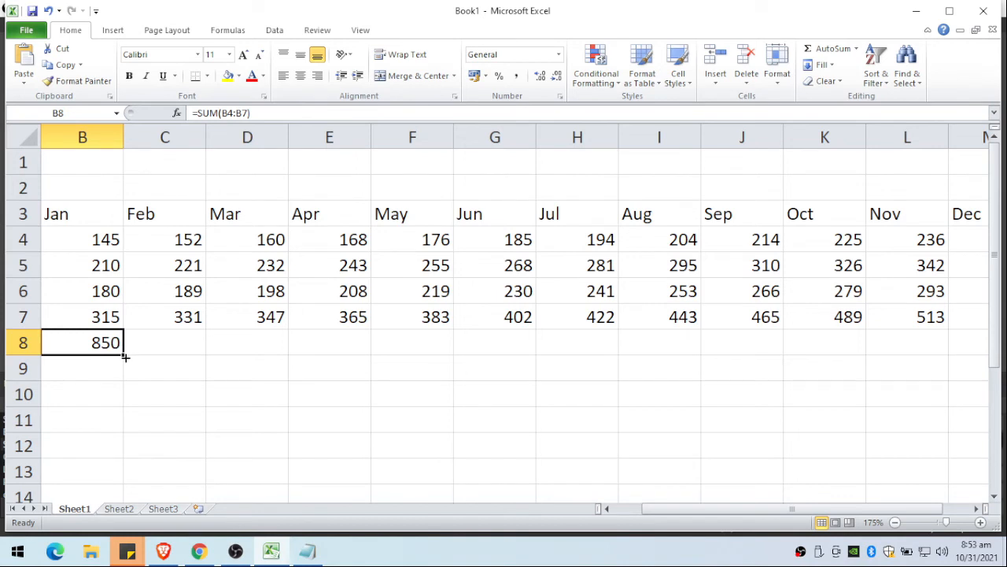
drag(124, 356, 803, 361)
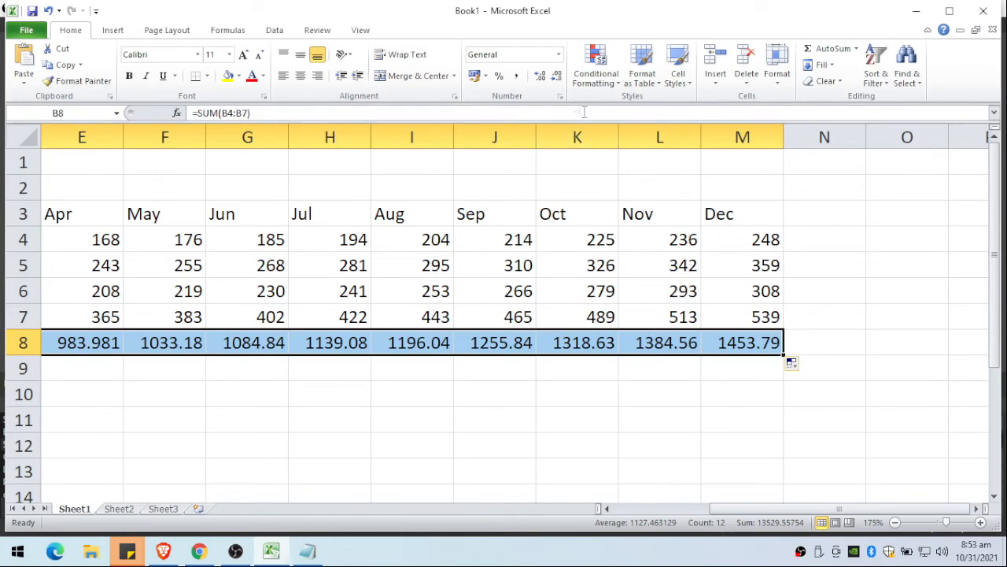
- Format the monthly totals in B8:M8 to show no decimal places
click(554, 76)
click(555, 78)
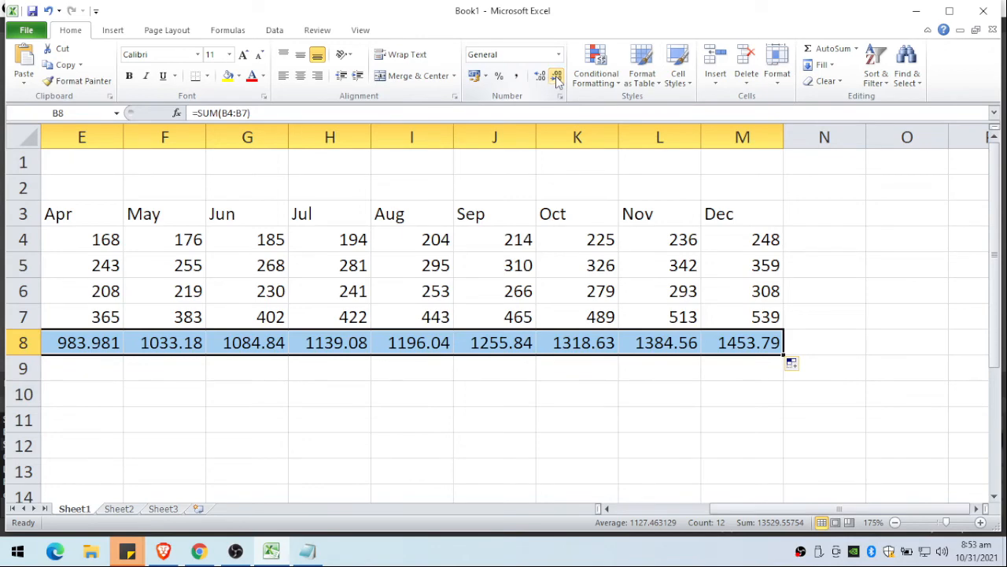
click(540, 76)
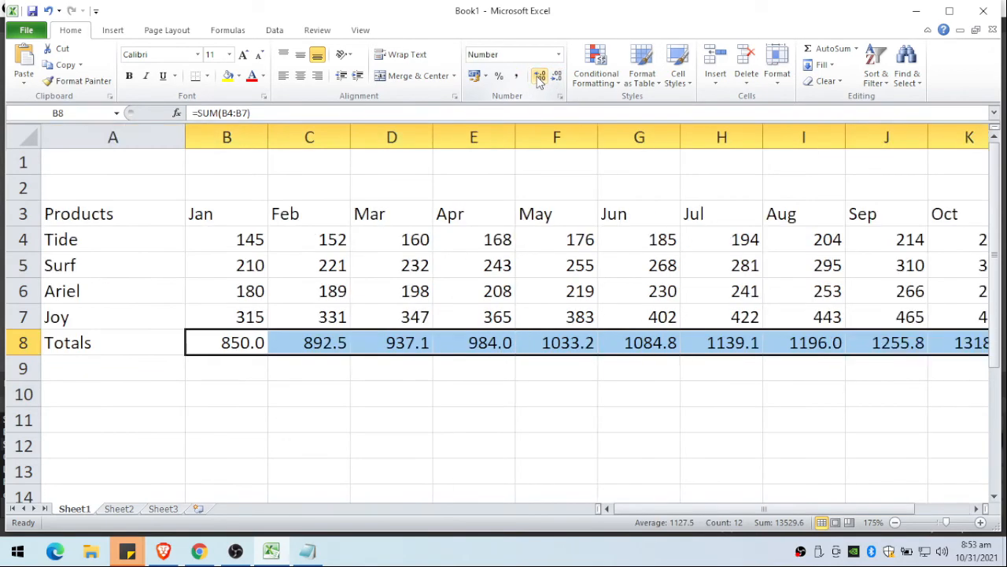
click(540, 77)
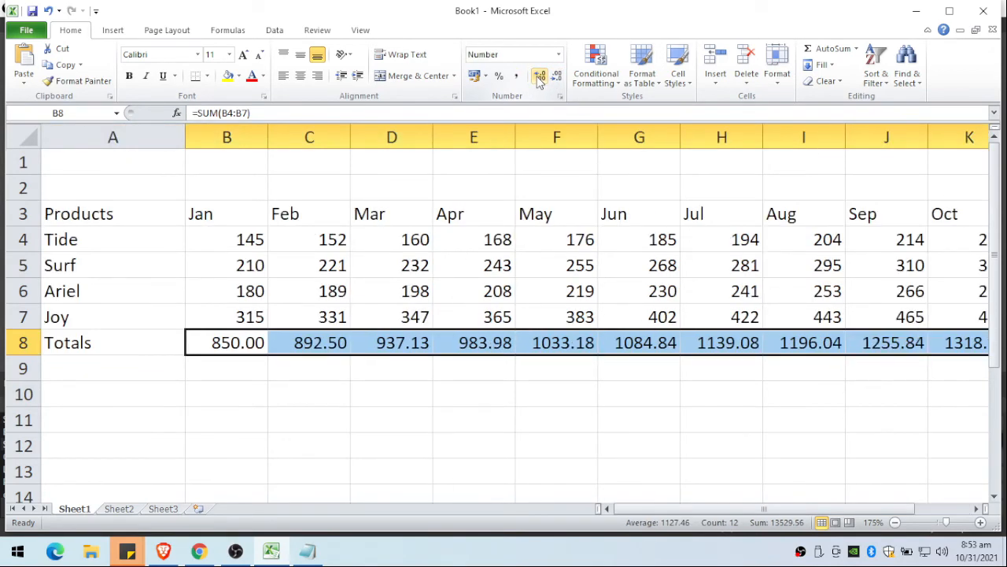
click(556, 76)
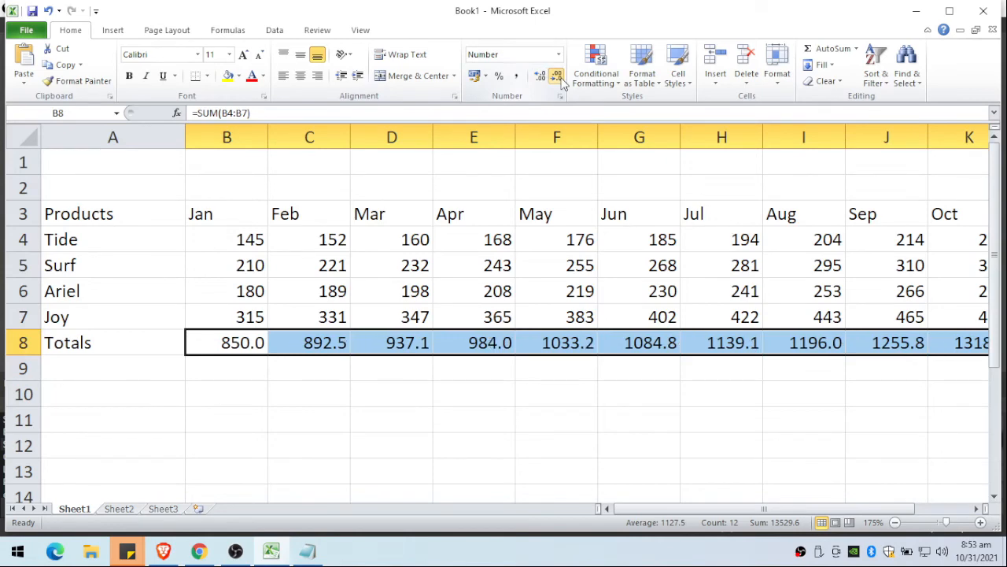
click(557, 76)
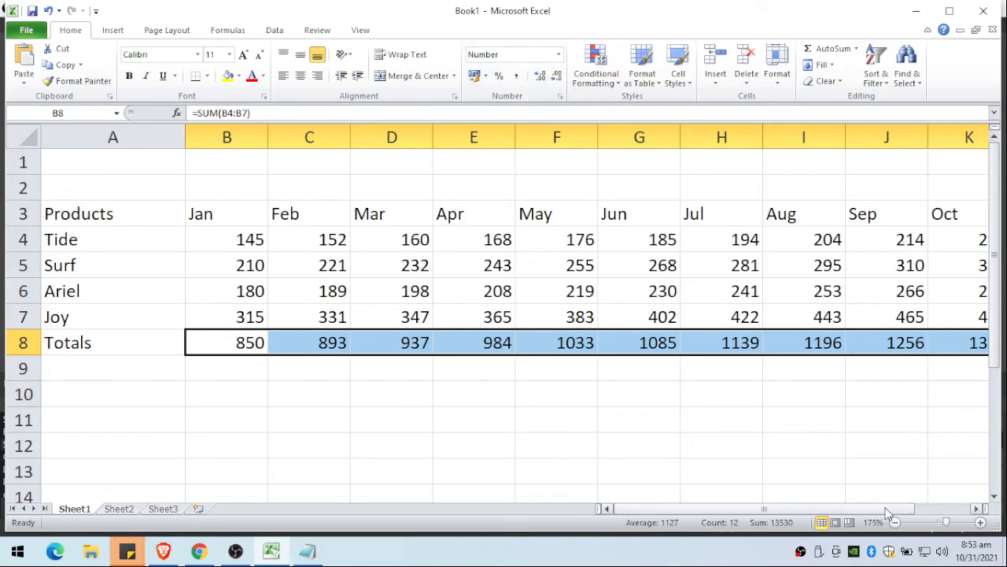
- Add the column heading "Totals" in cell N3, beside the December heading
drag(887, 513, 980, 494)
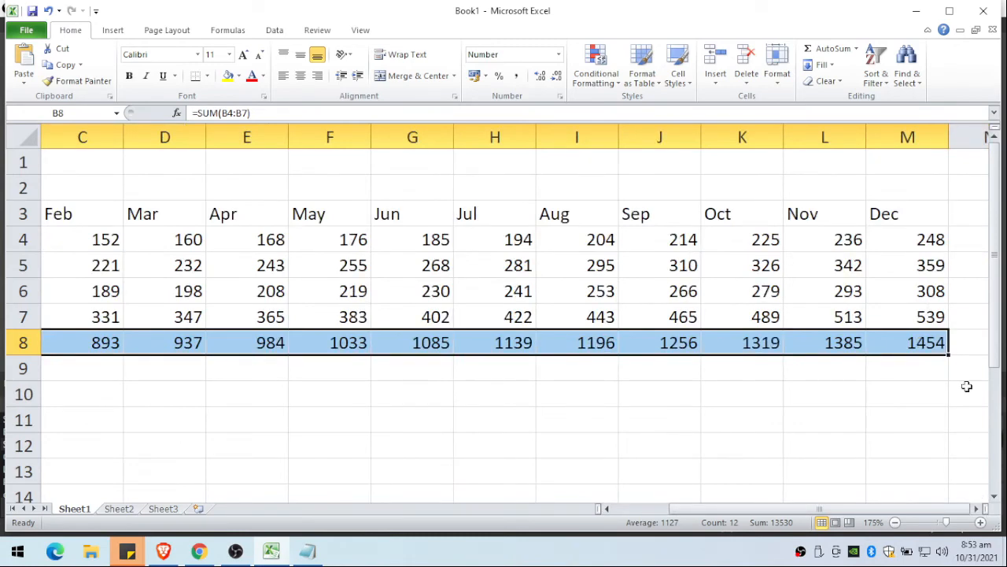
click(969, 219)
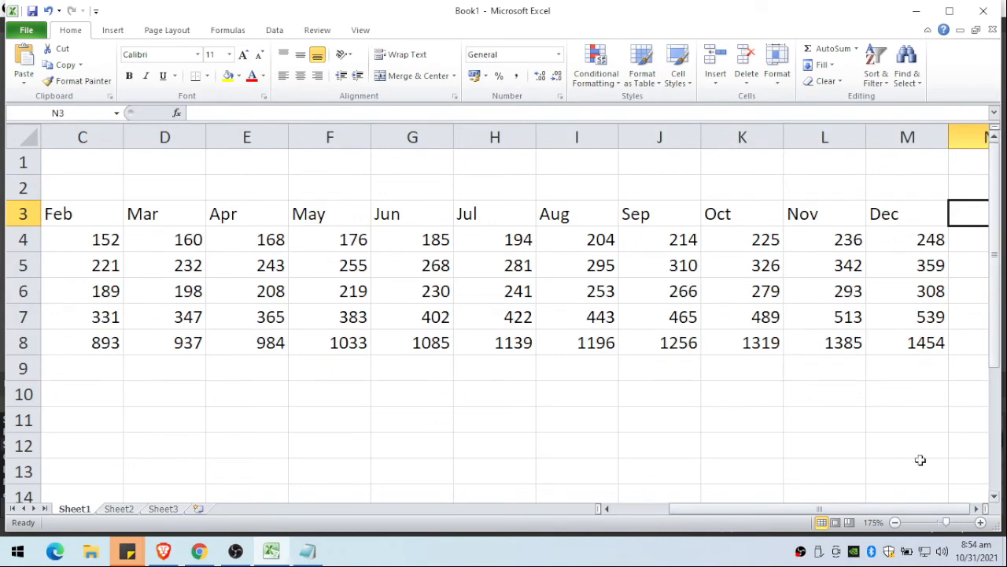
click(976, 508)
click(977, 508)
click(977, 509)
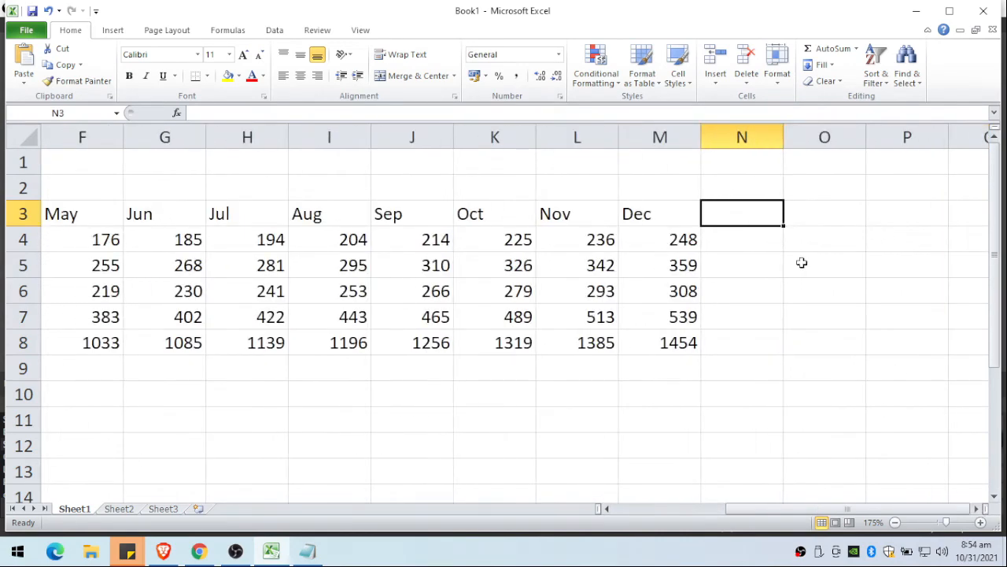
text(Totals)
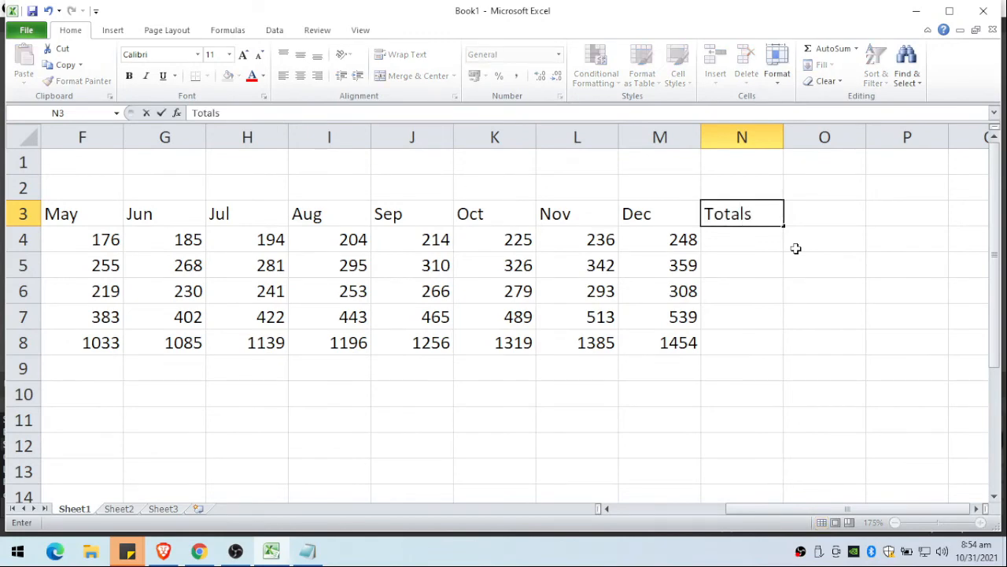
key(Return)
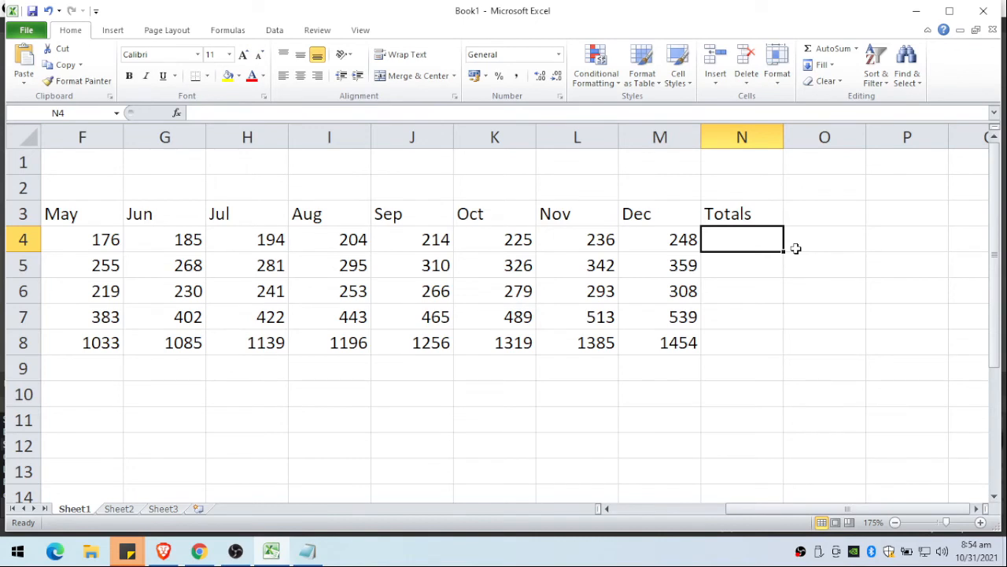
- Enter the formula =SUM(B4:M4) in cell N4 to total Tide's sales from January to December
text(=sum)
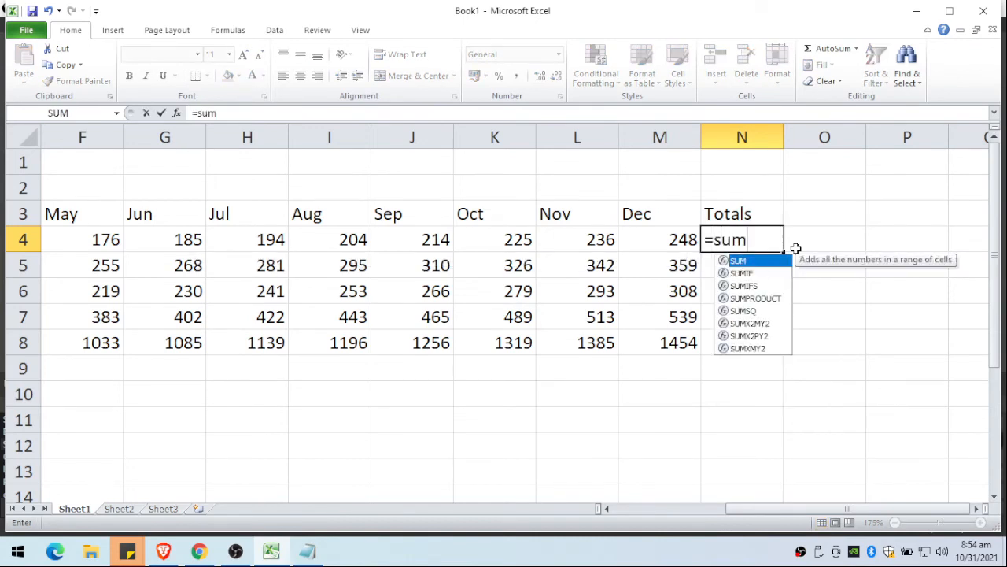
text(()
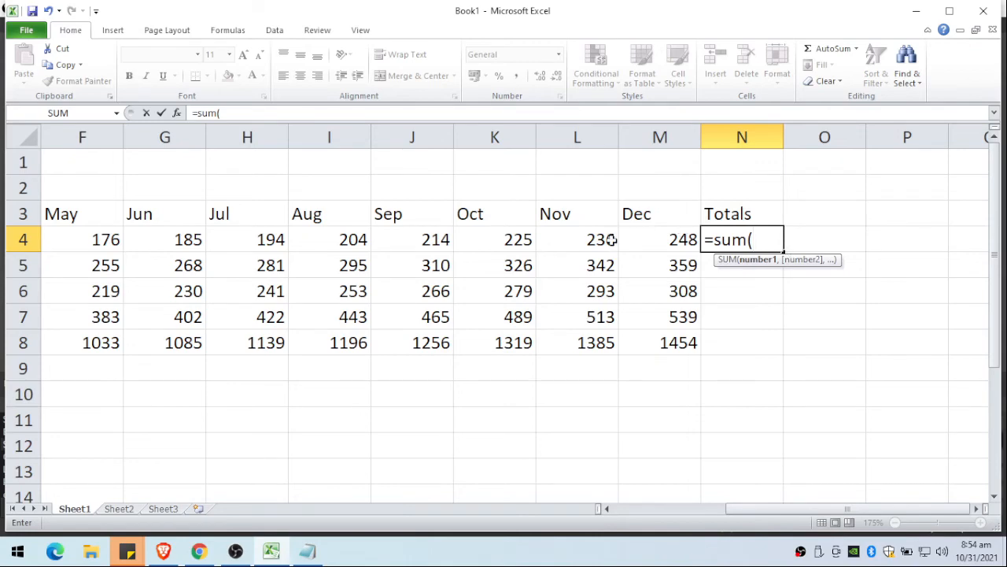
key(Left)
key(Left)
key(Left)
key(Left)
key(Left)
key(Left)
key(Left)
key(Left)
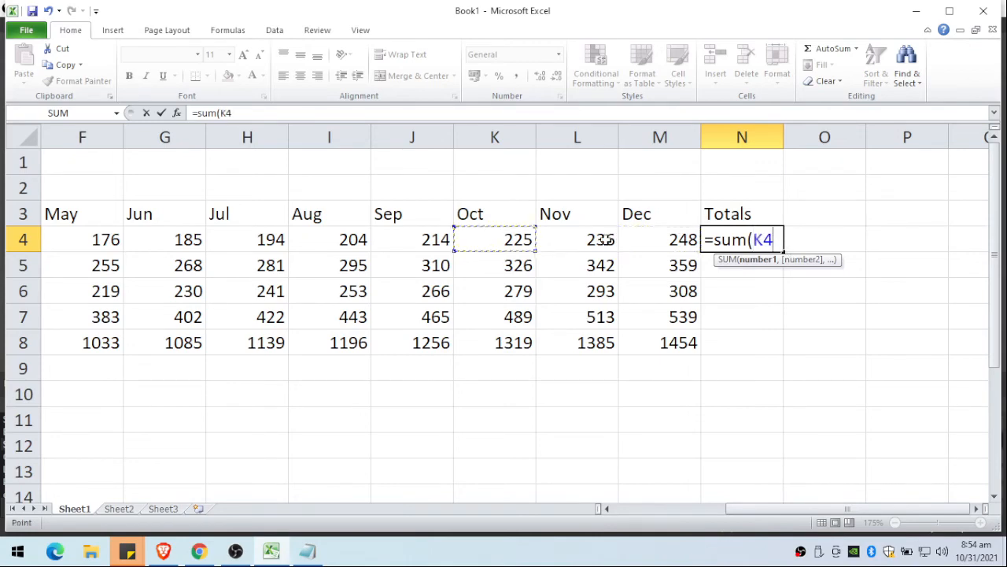
key(Left)
key(Left)
key(Left)
key(Left)
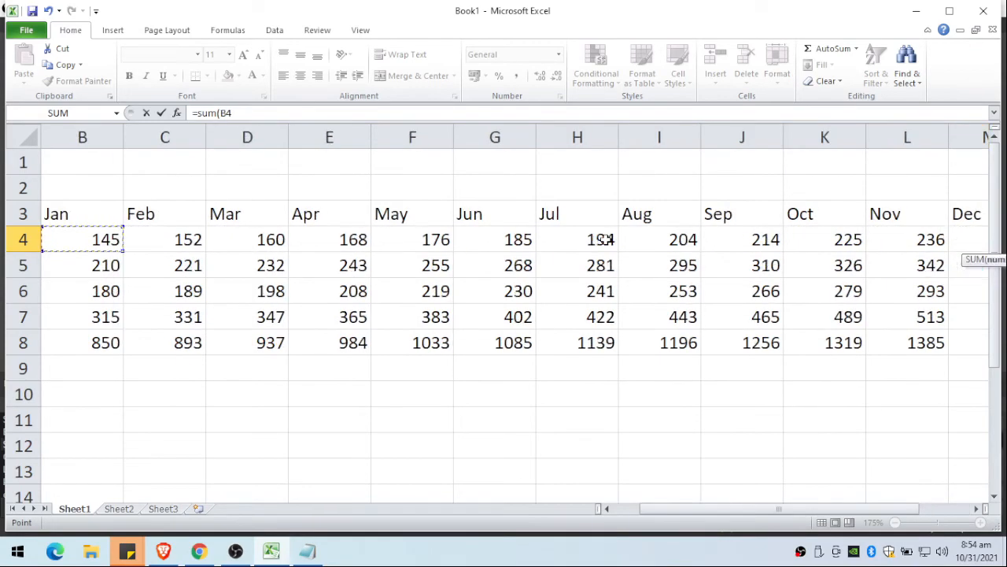
click(606, 239)
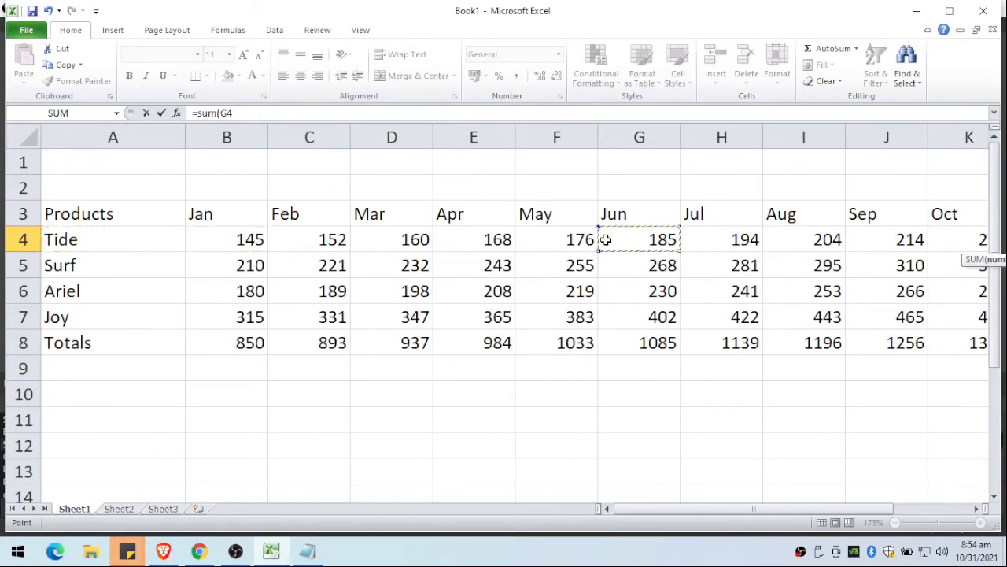
key(Left)
key(Left)
key(Left)
key(Left)
key(Left)
click(609, 239)
key(Left)
key(Left)
key(Left)
key(Left)
key(Left)
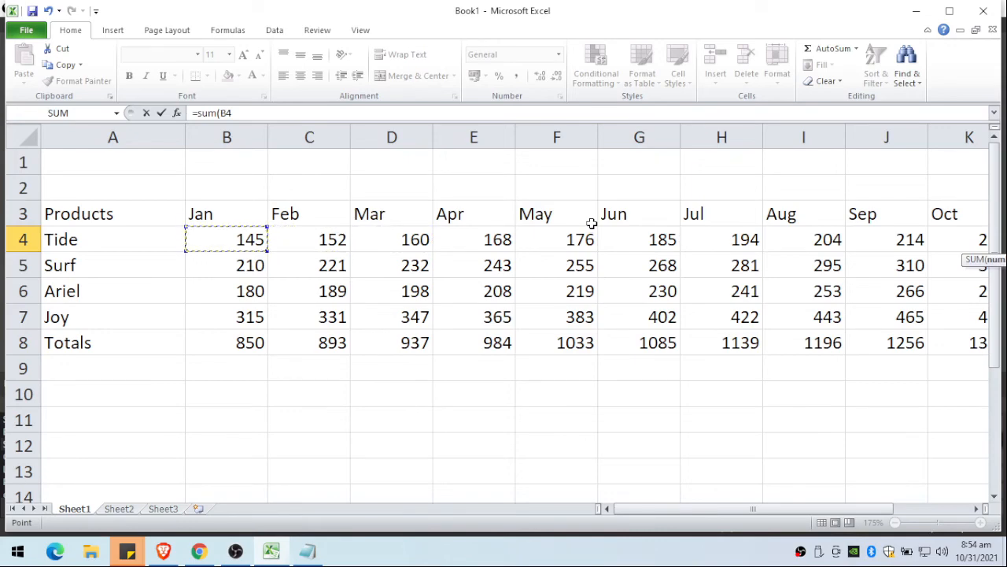
key(shift+Right)
key(shift+Right)
key(shift+Right)
key(shift+Right)
key(shift+Right)
key(shift+Right)
key(shift+Right)
key(shift+Right)
key(shift+Right)
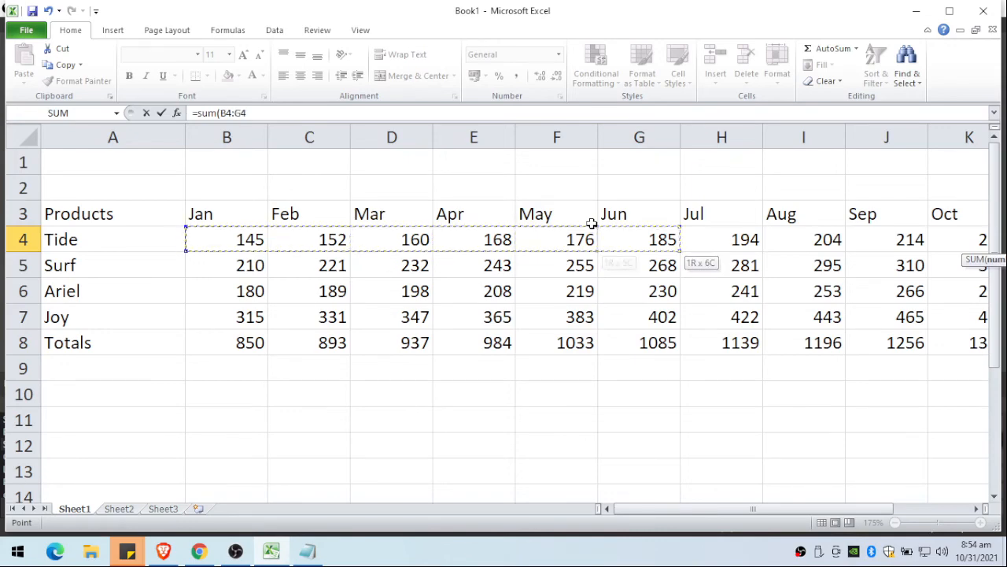
key(shift+Right)
key(shift+Right)
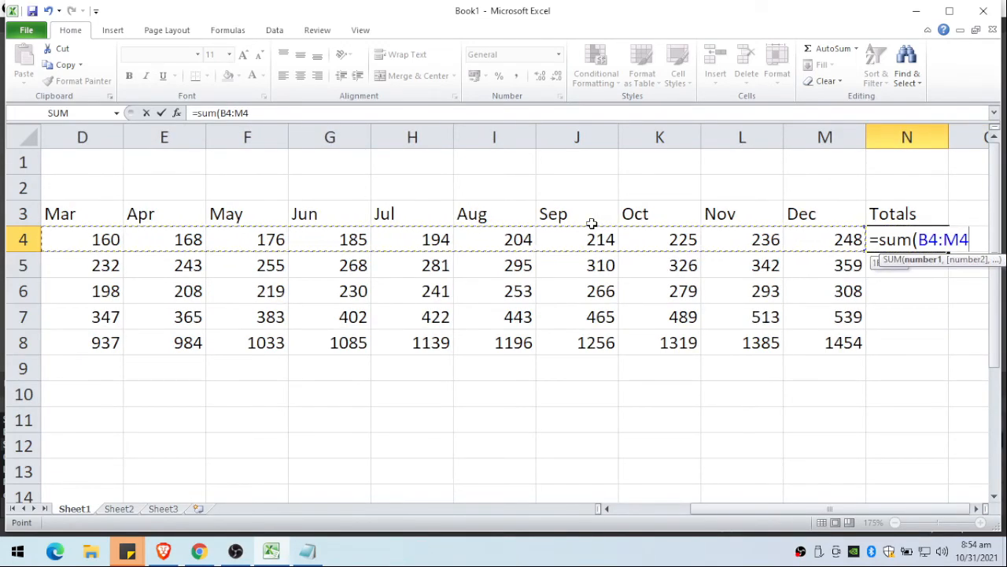
text())
key(Return)
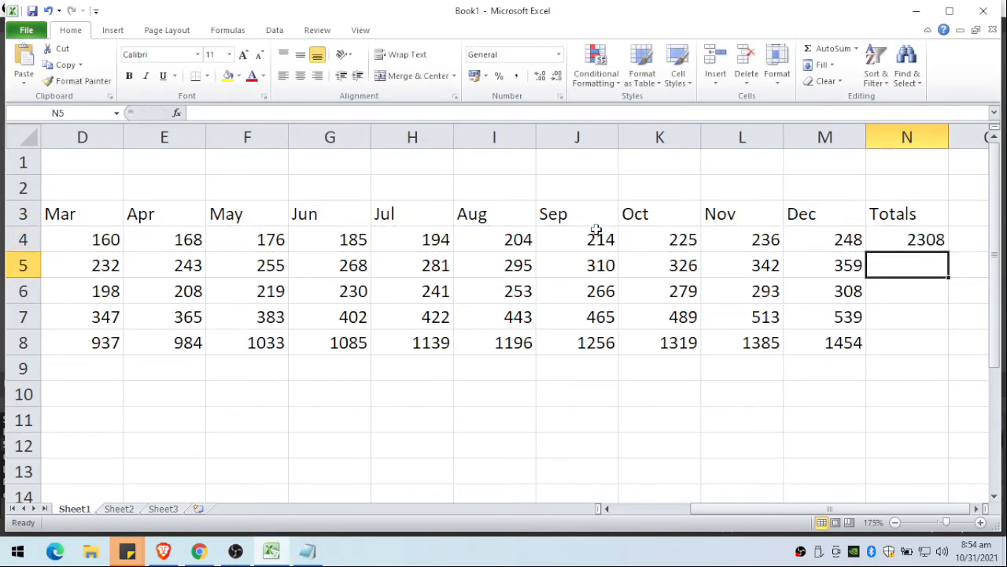
- Fill the yearly total formula in N4 down through N8
key(Down)
key(Up)
key(Up)
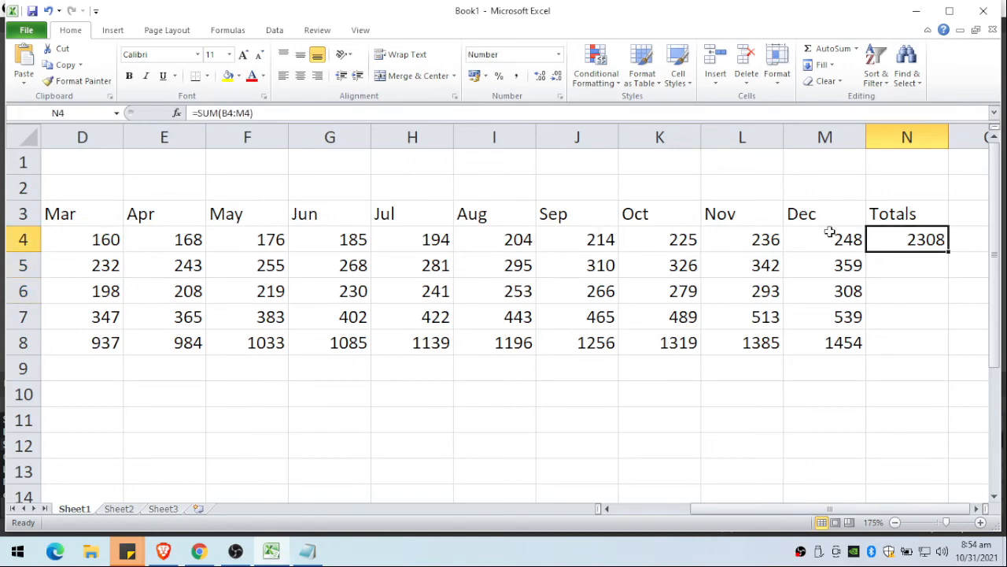
click(951, 253)
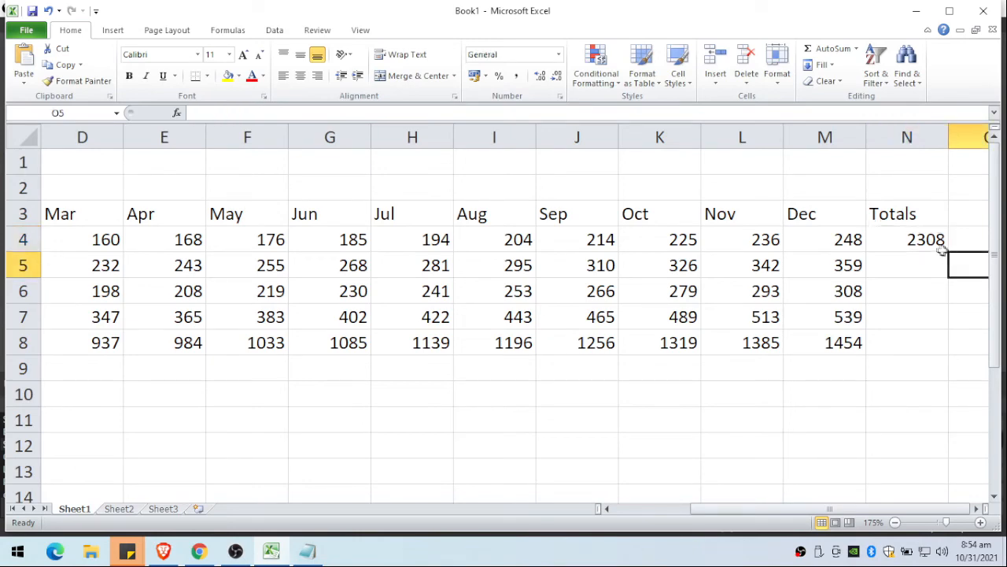
click(940, 247)
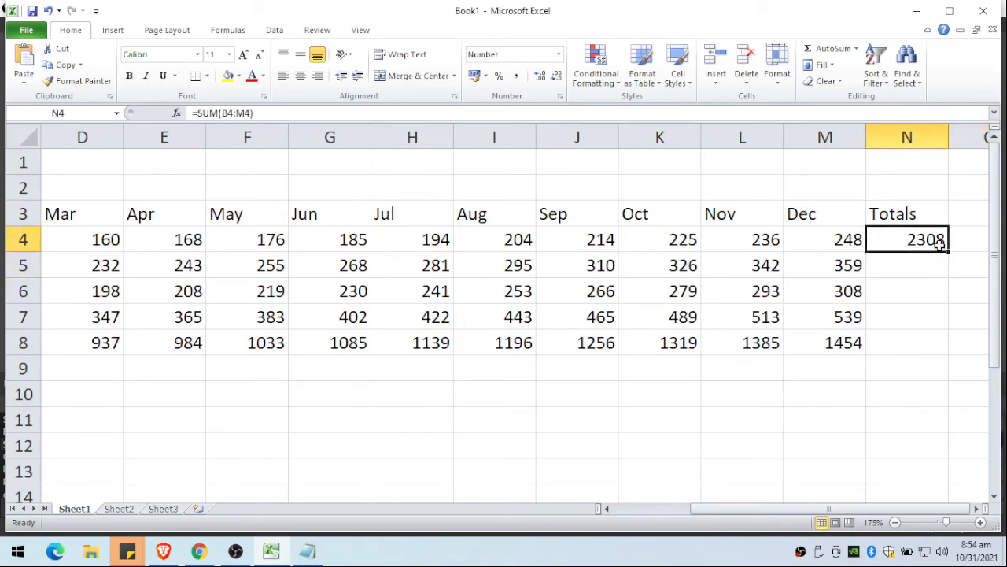
drag(949, 253, 937, 361)
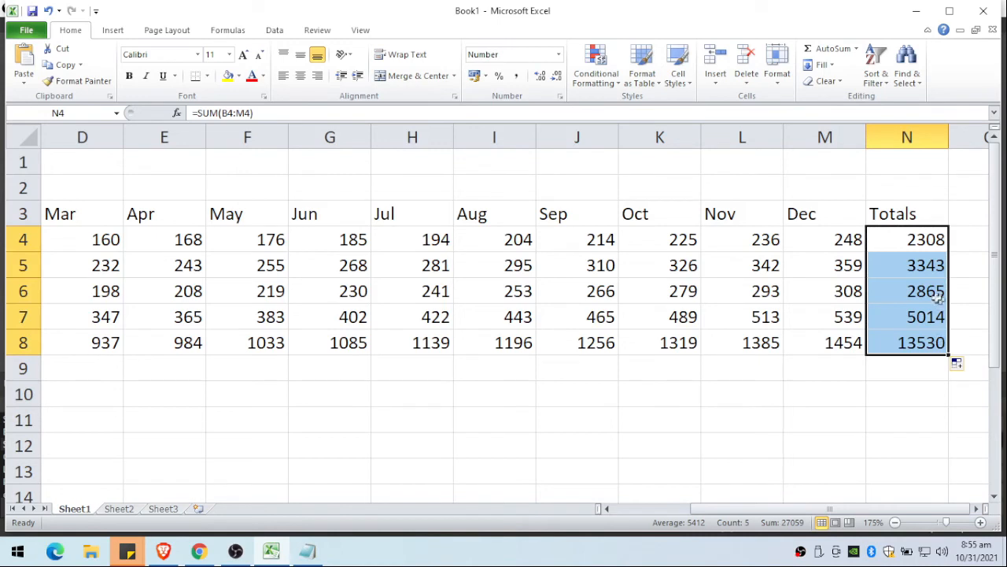
- Inspect the grand total formula in cell N8 to check which range it sums
double_click(929, 342)
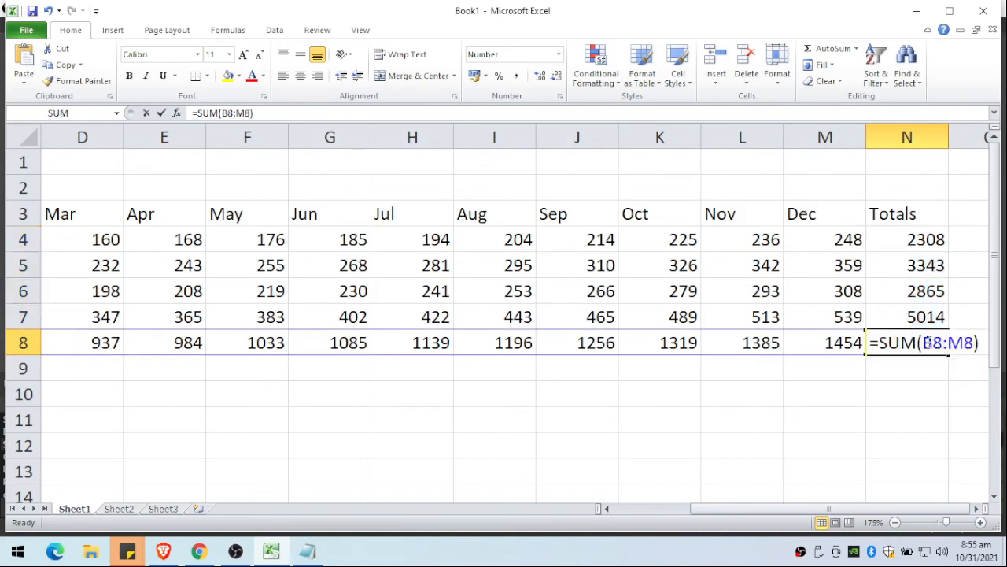
text(`)
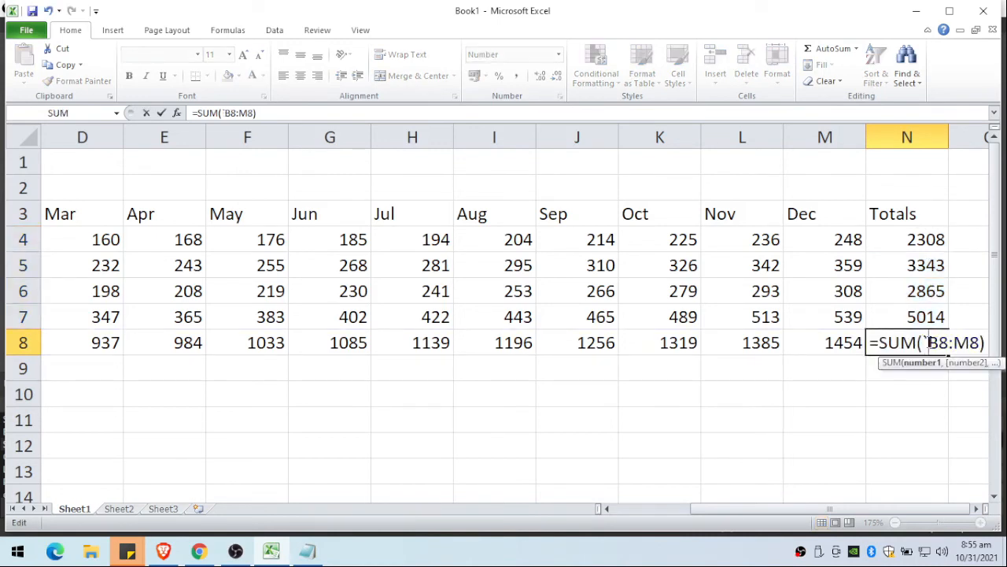
key(BackSpace)
key(Return)
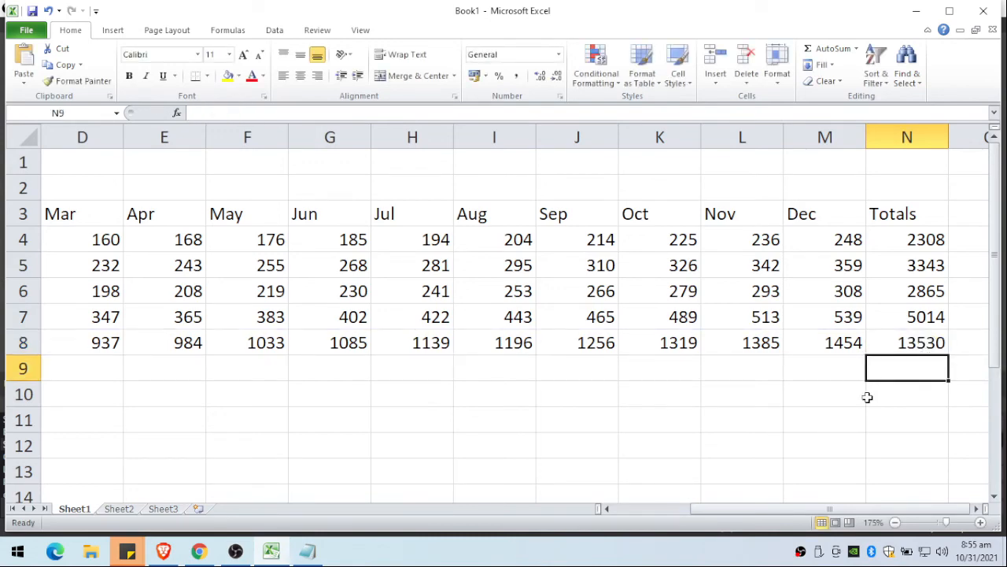
- Shade the monthly sales figures in B4:M7 with the Red, Accent 2, Lighter 60% fill color
key(Left)
key(Left)
key(Left)
key(Left)
key(Left)
key(Left)
key(Left)
key(Left)
key(Left)
key(Left)
key(Left)
key(Left)
key(Left)
key(Up)
key(Up)
key(Up)
key(Up)
key(Up)
key(Up)
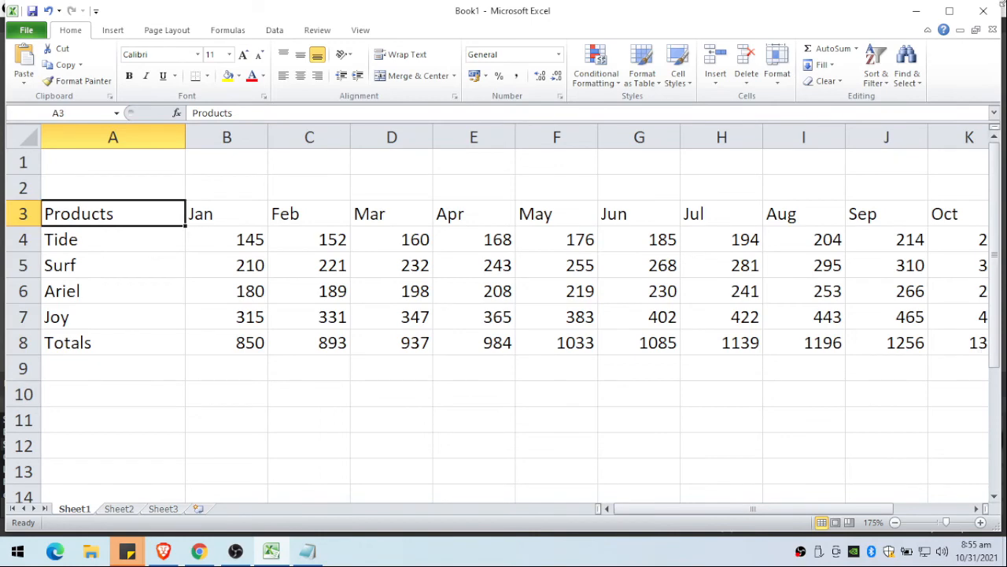
key(Right)
key(Left)
key(Down)
key(Right)
key(Up)
key(Down)
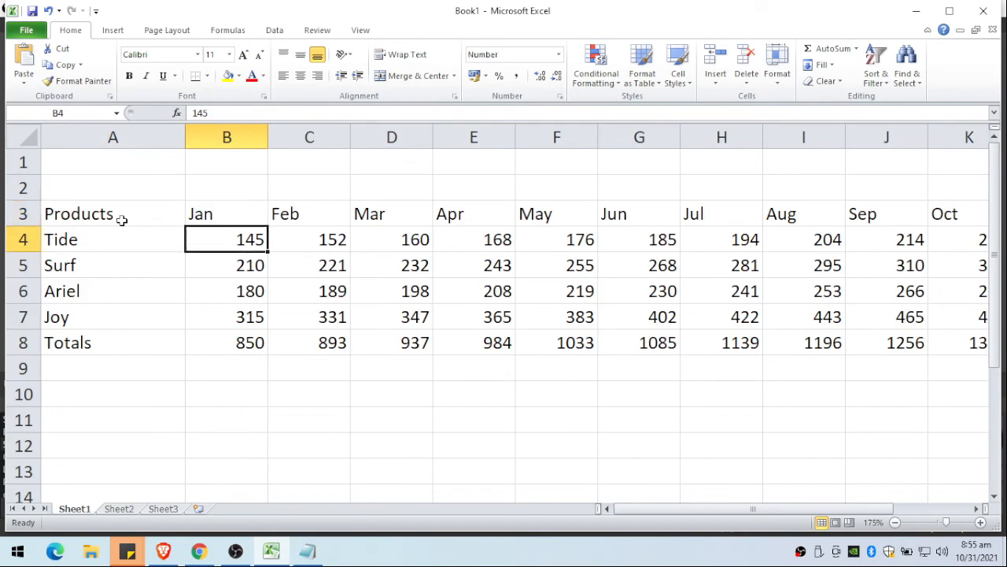
key(shift+Down)
key(shift+Down)
key(shift+Down)
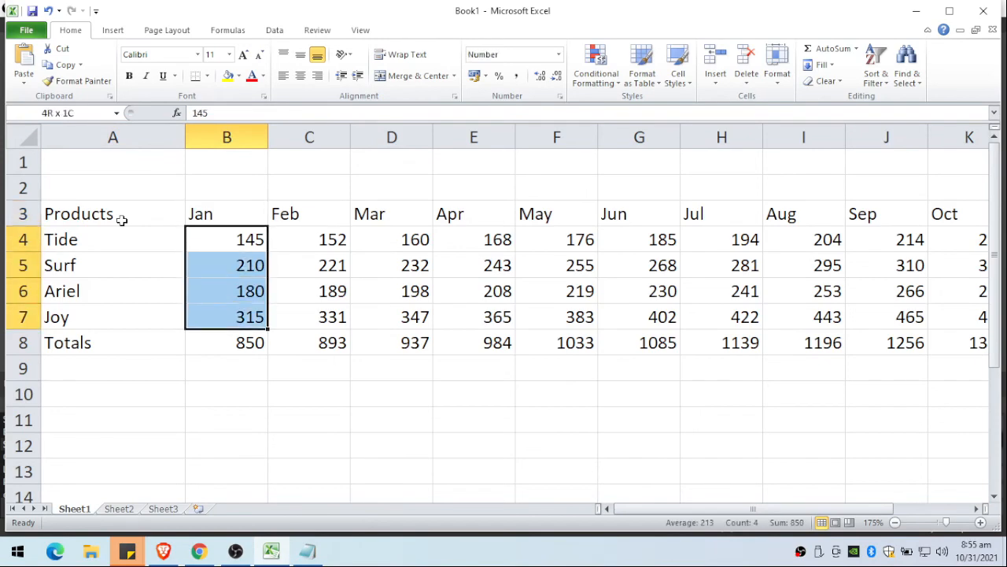
key(shift+Right)
key(shift+Right)
key(shift+Right)
key(shift+Right)
key(shift+Right)
key(shift+Right)
key(shift+Right)
key(shift+Right)
key(shift+Right)
key(shift+Right)
key(shift+Right)
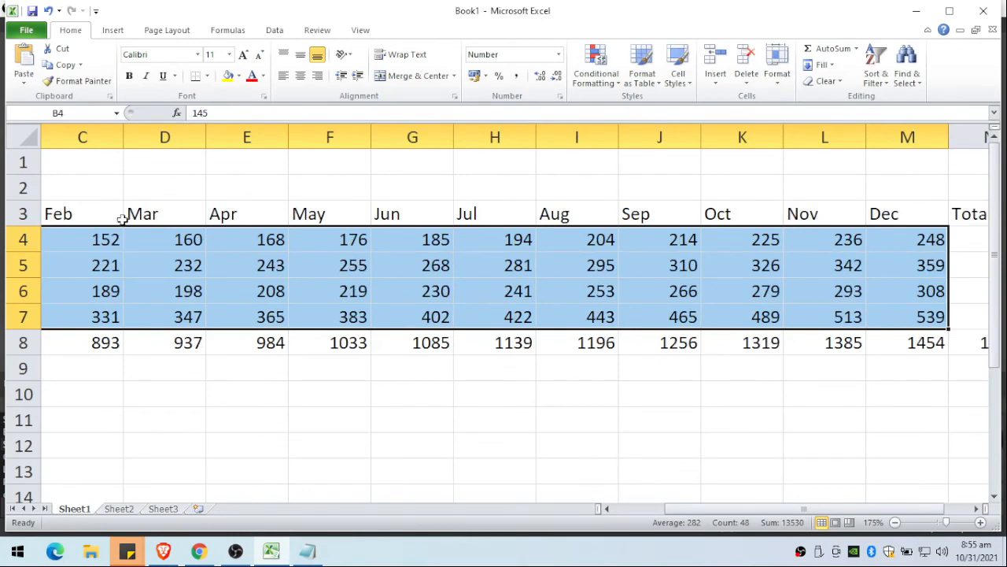
click(238, 75)
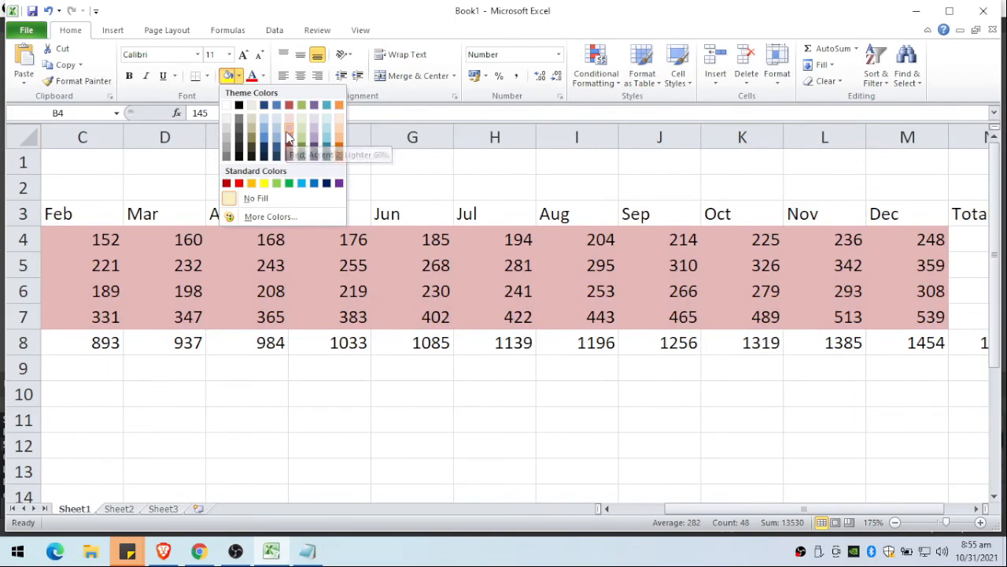
click(287, 136)
key(Down)
key(Down)
key(Down)
key(Down)
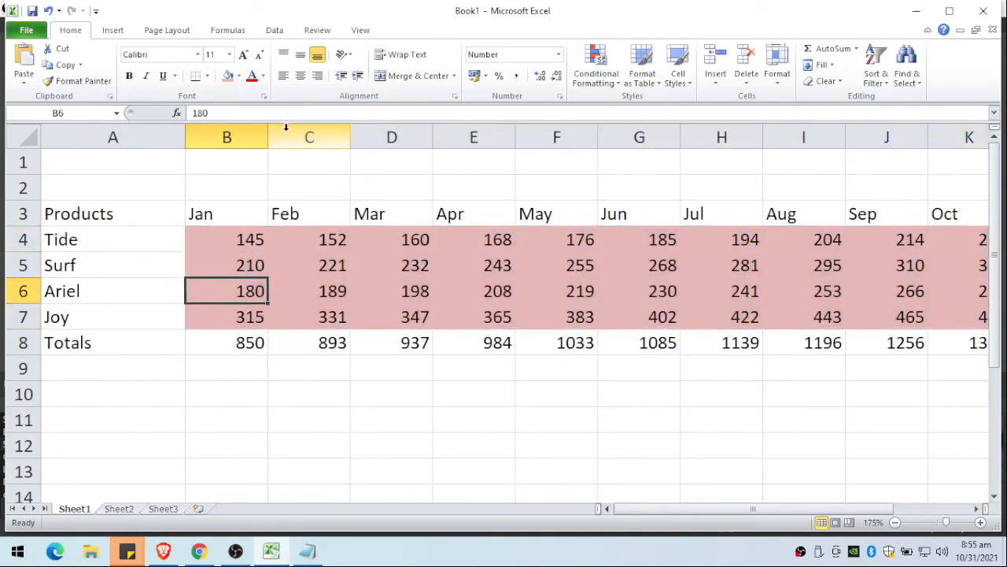
- Shade the product names in A4:A7 with a light blue theme fill color
key(Left)
key(Up)
key(Up)
key(Up)
key(Up)
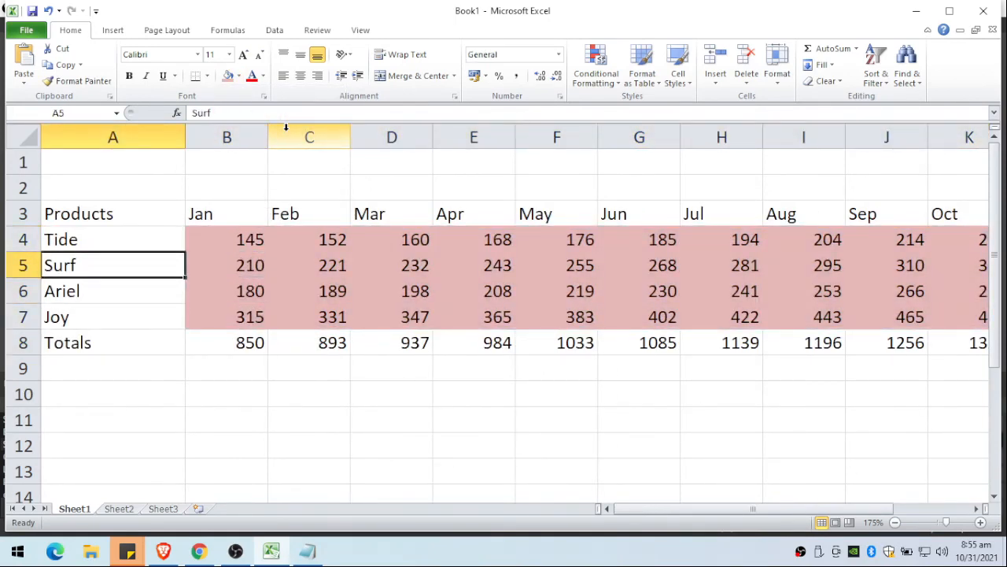
key(shift+Down)
key(shift+Down)
key(shift+Down)
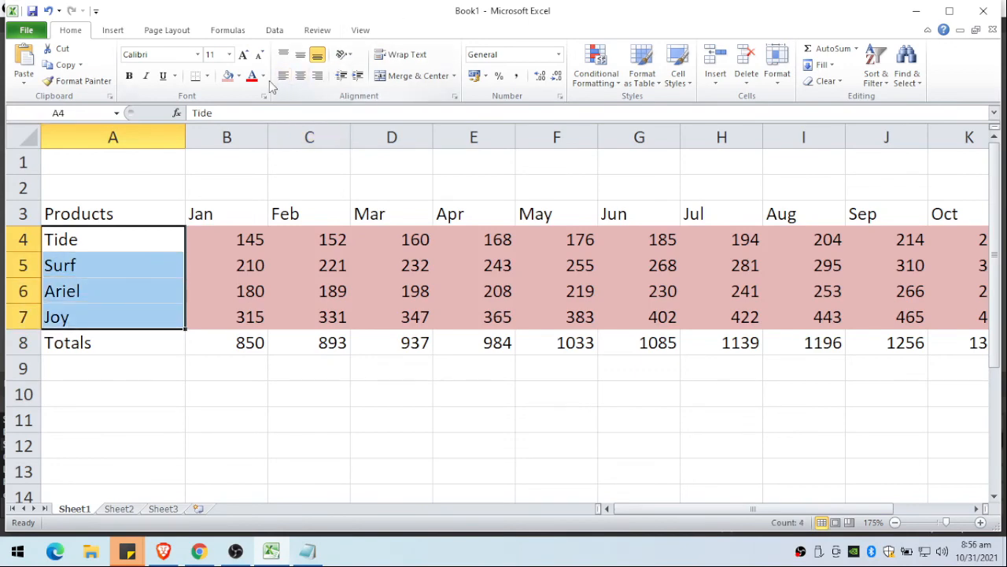
click(240, 76)
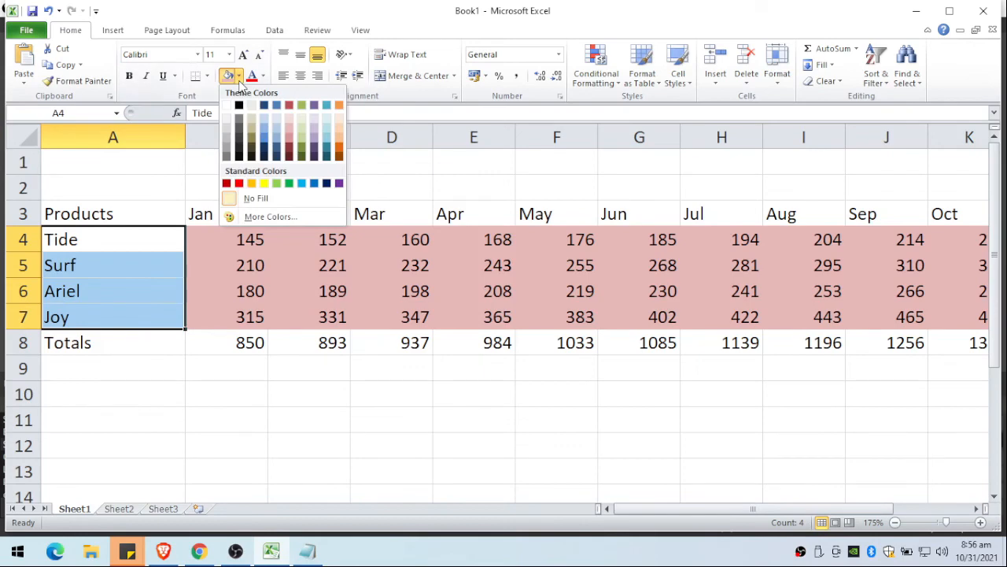
click(263, 122)
key(F2)
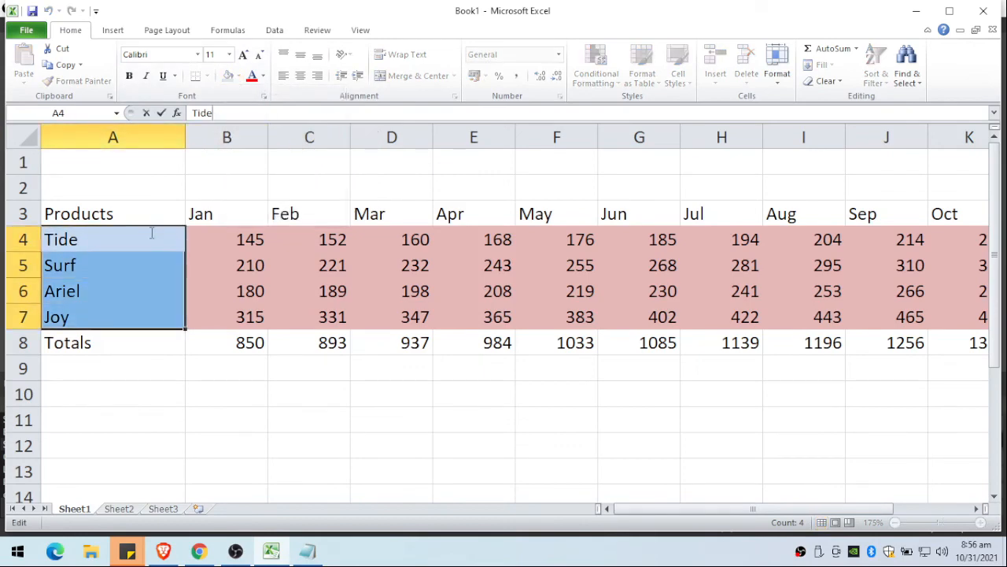
- Make the Products header in cell A3 bold
click(154, 206)
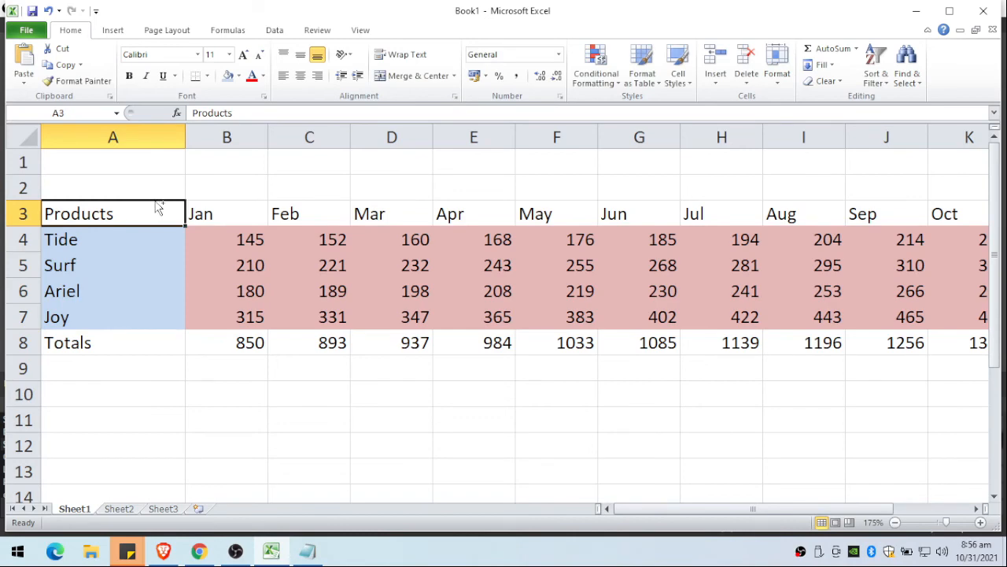
click(128, 74)
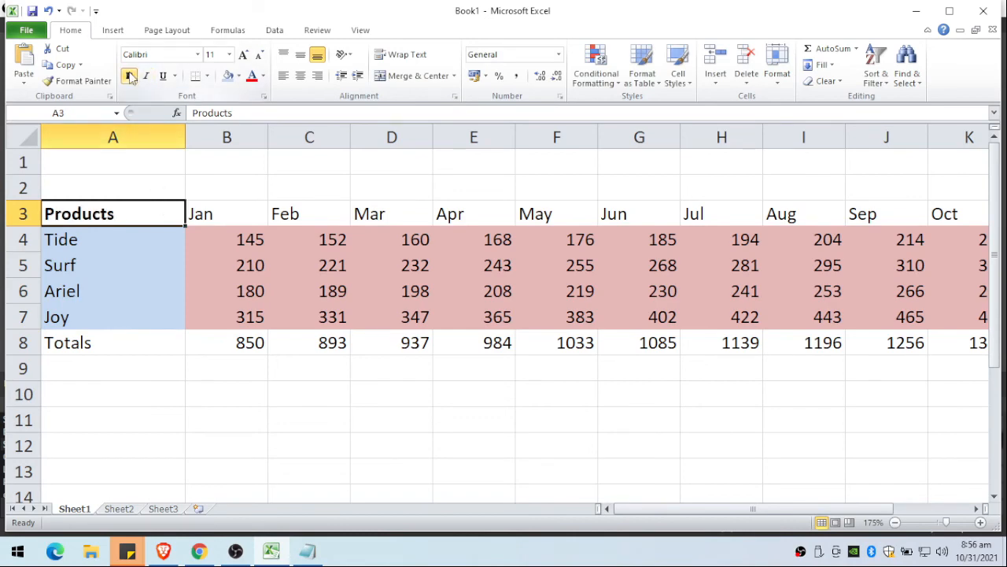
- Apply all borders to the monthly and yearly totals in B8:N8
click(145, 344)
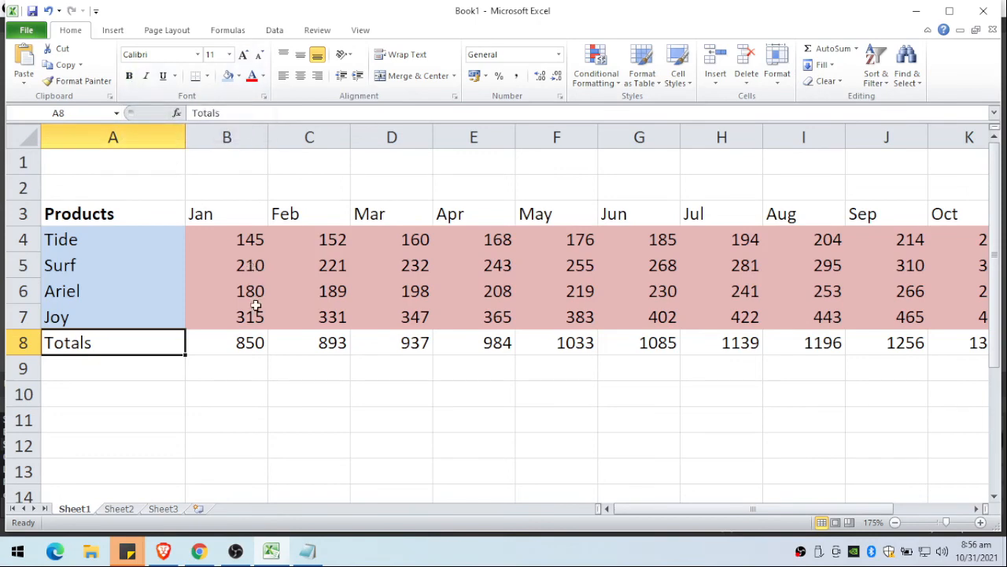
click(255, 341)
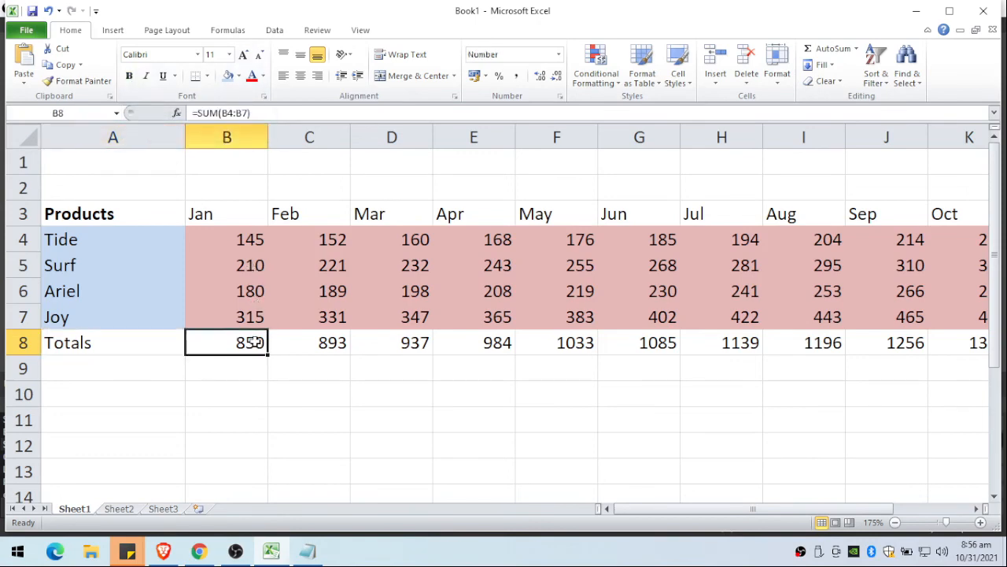
key(shift+Right)
key(shift+Right)
key(shift+Right)
key(shift+Right)
key(shift+Right)
key(shift+Right)
key(shift+Right)
key(shift+Right)
key(shift+Right)
key(shift+Right)
key(shift+Right)
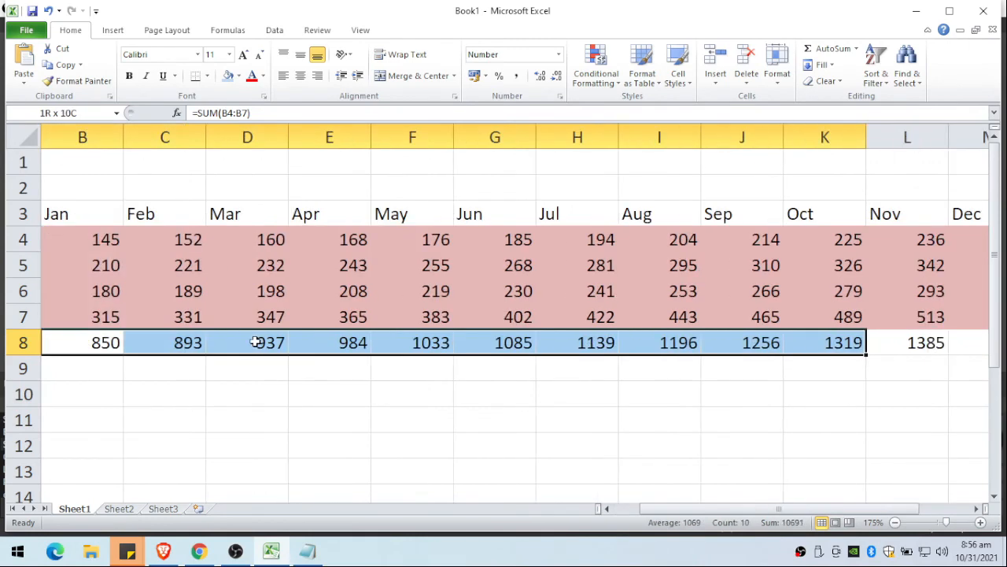
key(shift+Right)
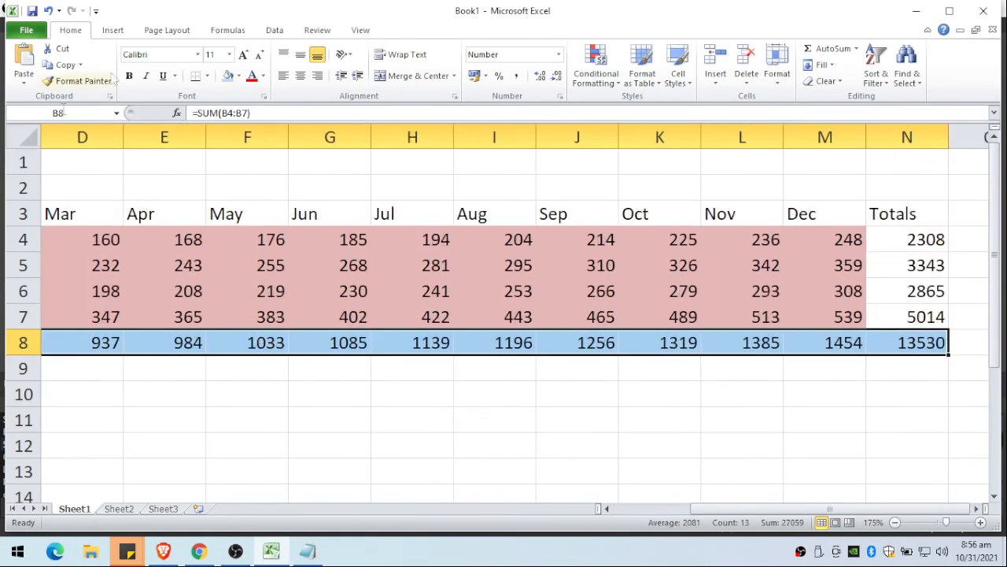
click(208, 76)
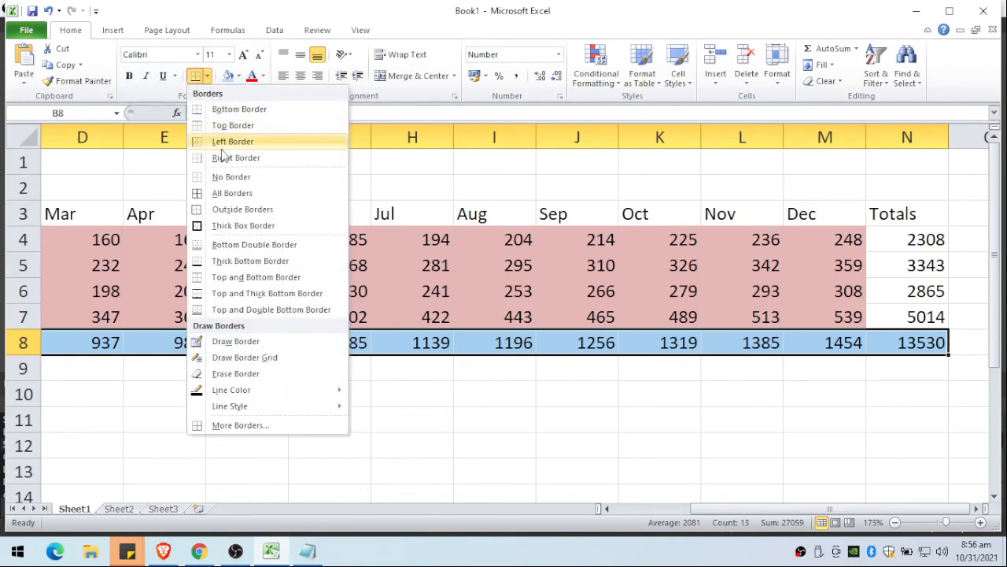
click(229, 194)
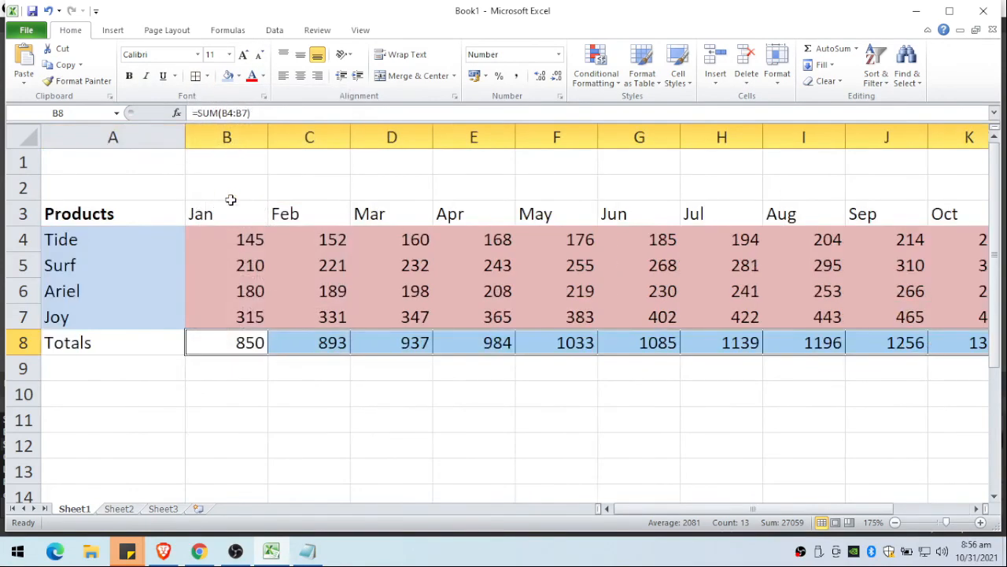
click(277, 405)
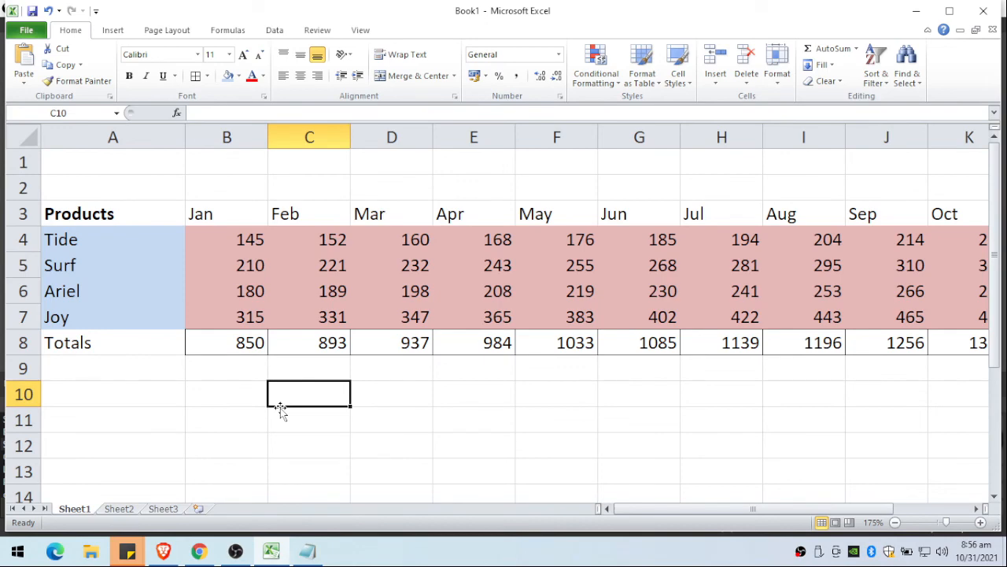
key(Up)
key(Right)
key(Right)
key(Right)
key(Left)
key(Left)
key(Left)
- Set Tide's January sales in cell B4 to 147 so the projections and totals recalculate
key(Up)
key(Up)
key(Up)
key(Up)
key(Up)
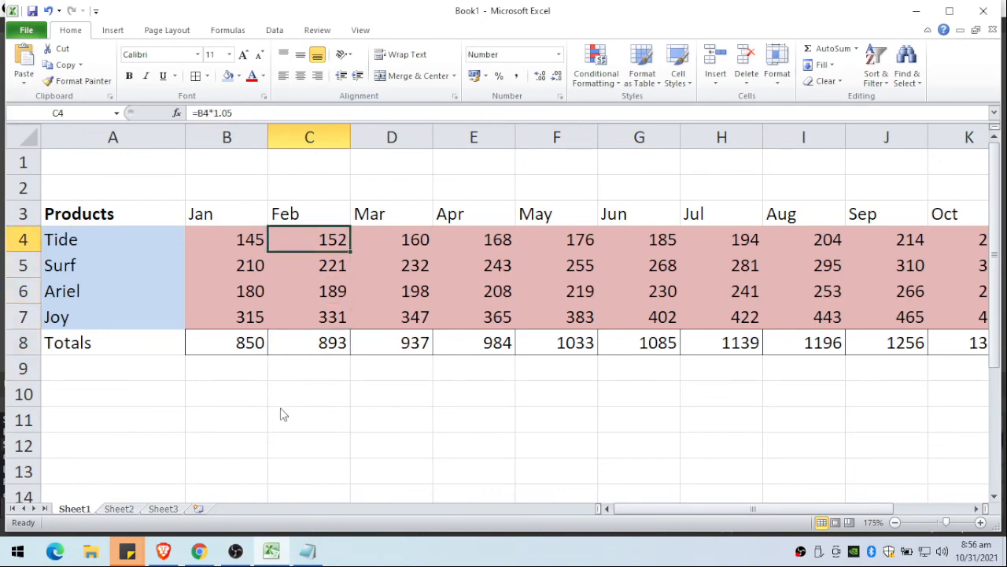
key(Left)
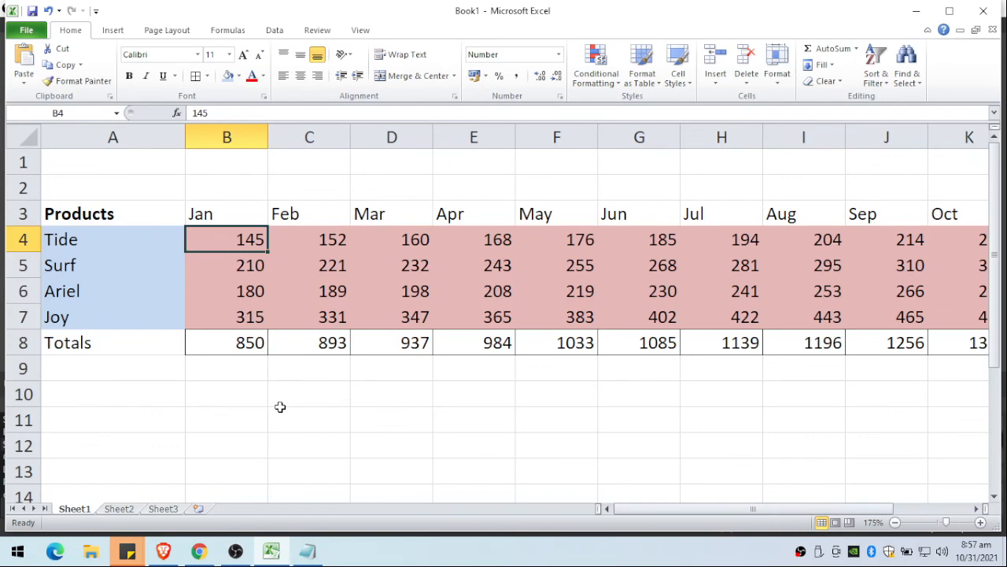
key(F2)
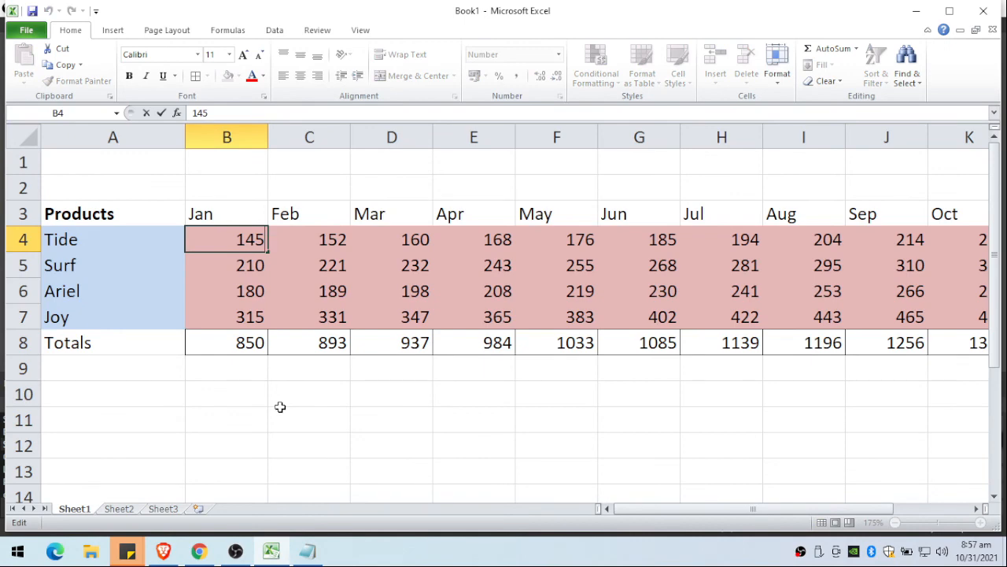
key(BackSpace)
text(7)
key(Return)
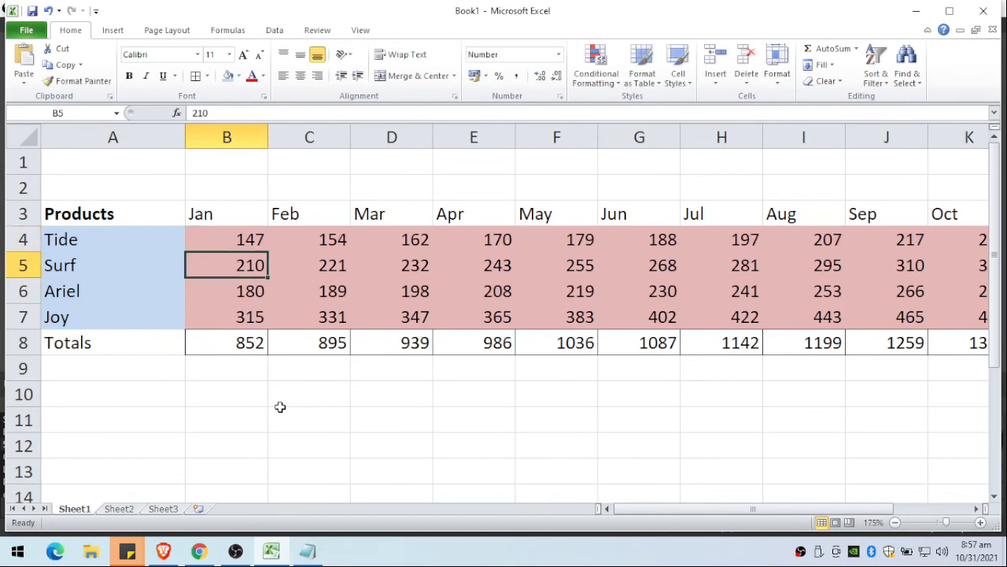
key(Up)
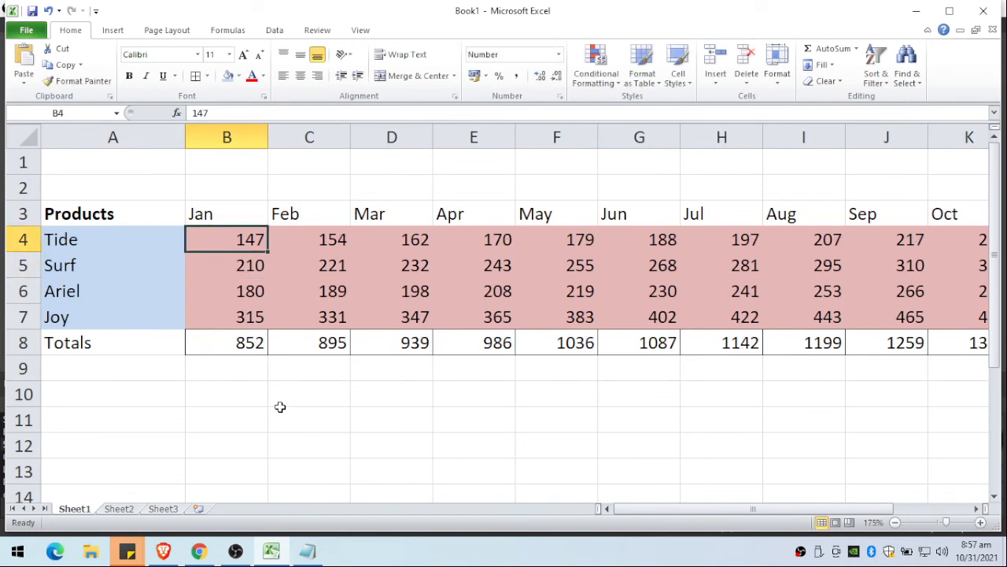
click(280, 407)
key(Up)
key(Up)
key(Up)
key(Up)
key(Up)
key(Up)
key(Up)
key(Left)
double_click(224, 244)
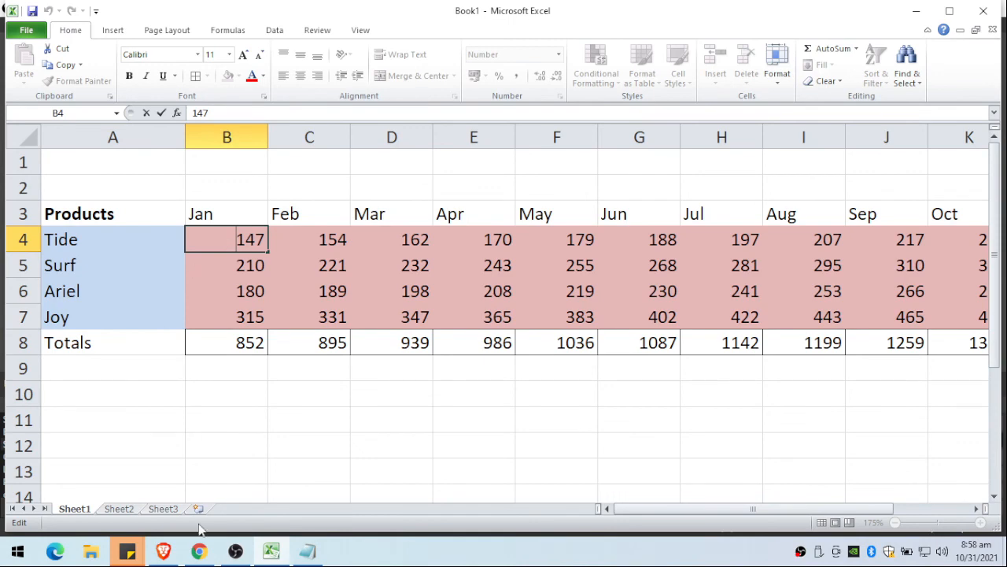
- Save the workbook in the Documents folder as an Excel Workbook named Example01
mouse_move(233, 553)
click(30, 31)
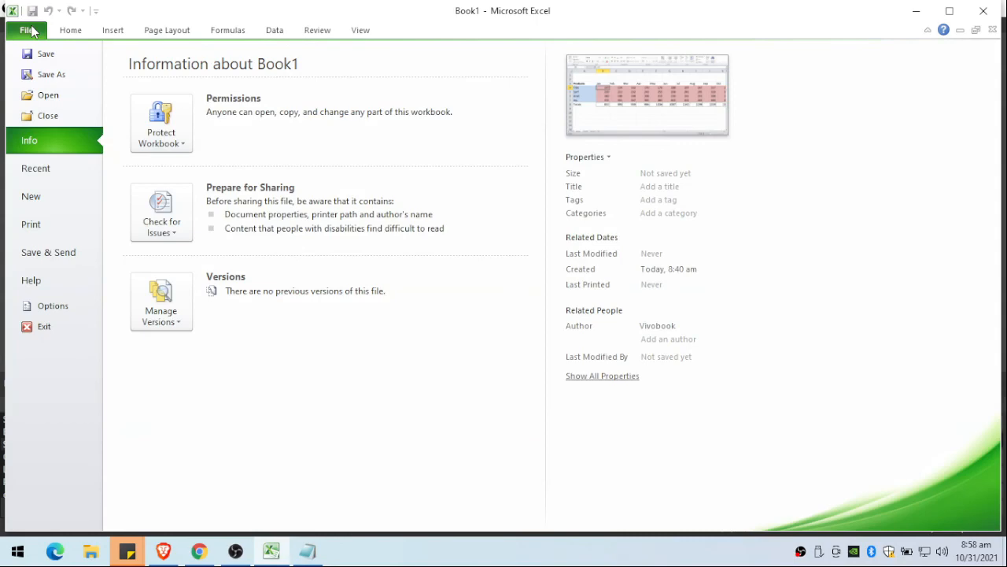
key(Escape)
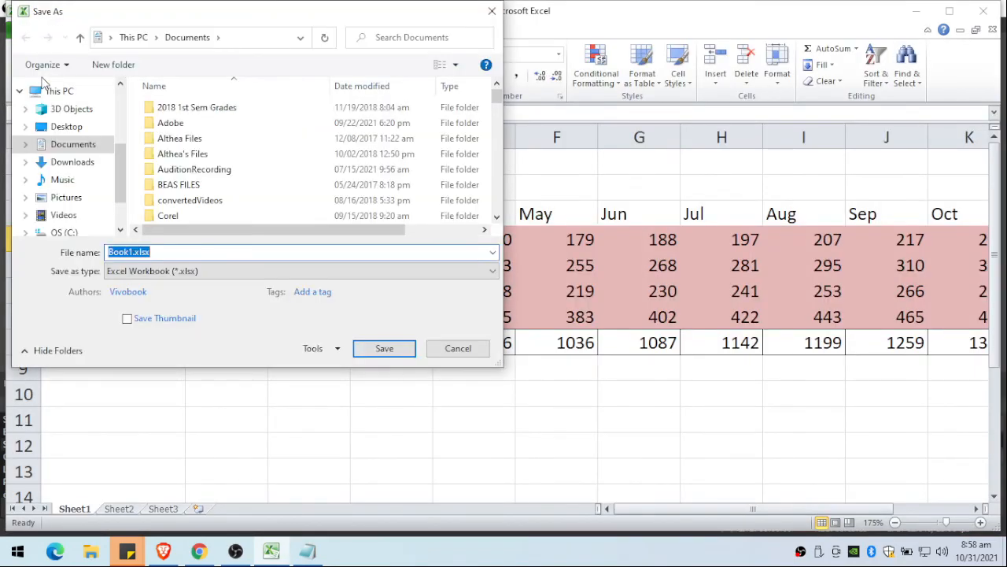
text(Example0)
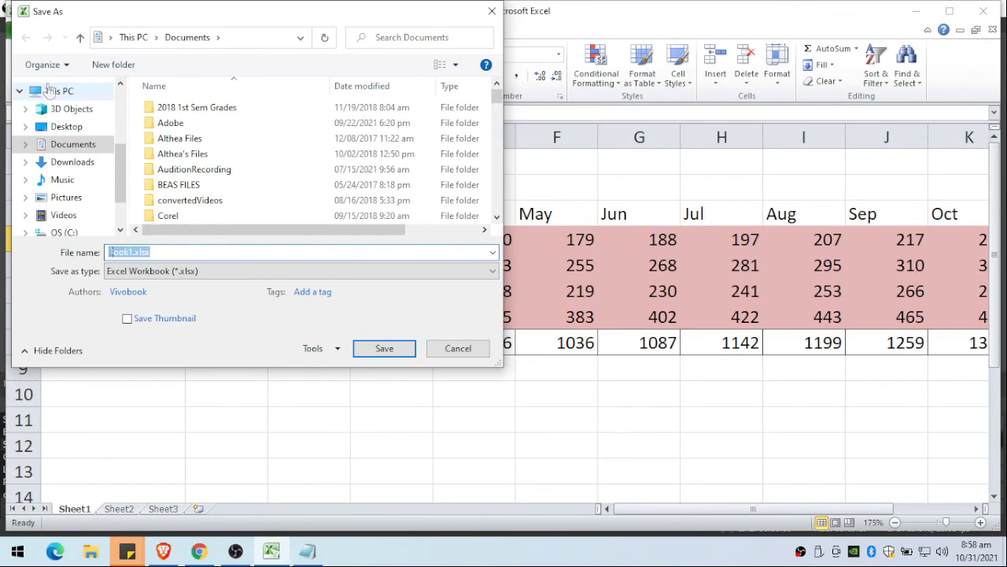
text(1)
key(Return)
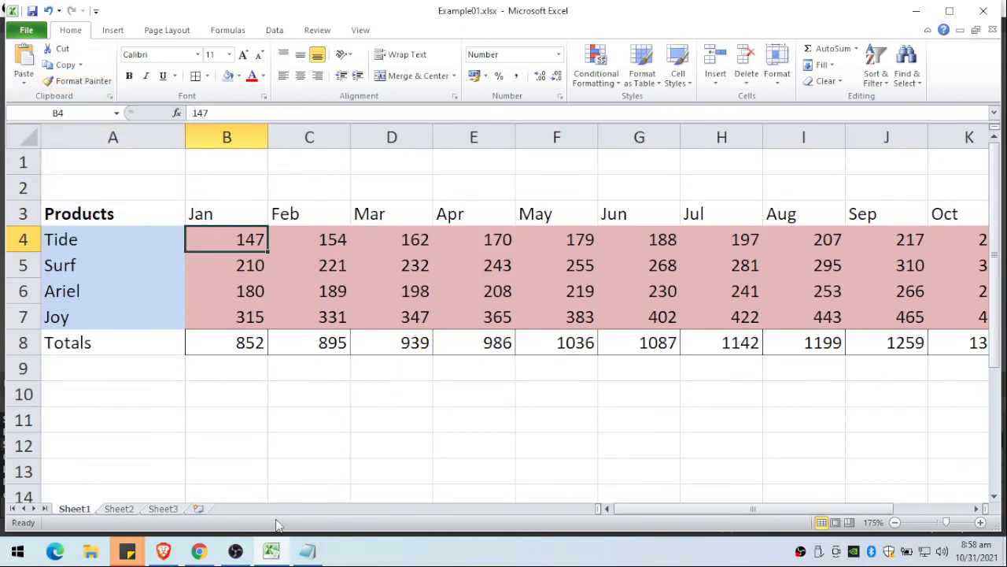
click(236, 551)
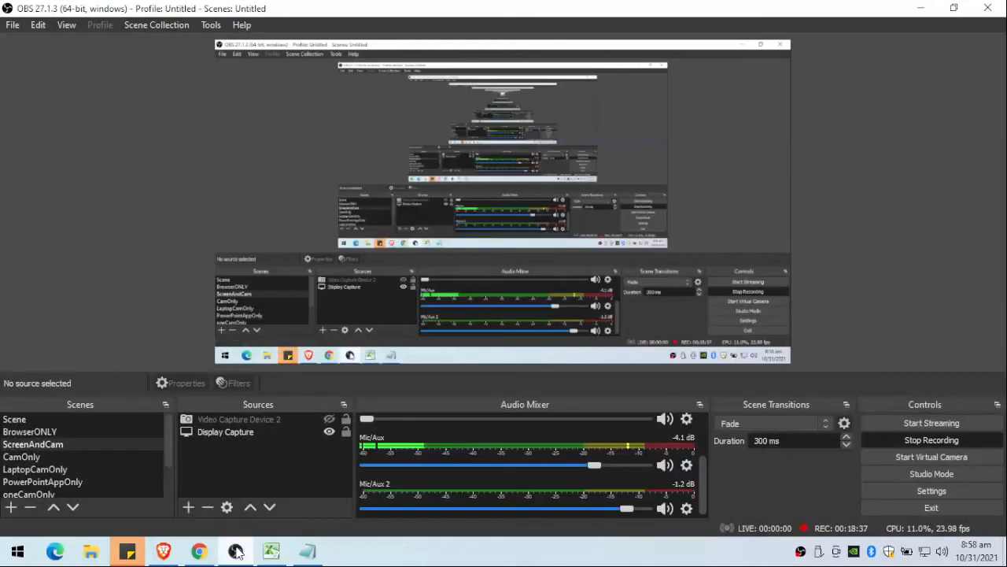
click(904, 438)
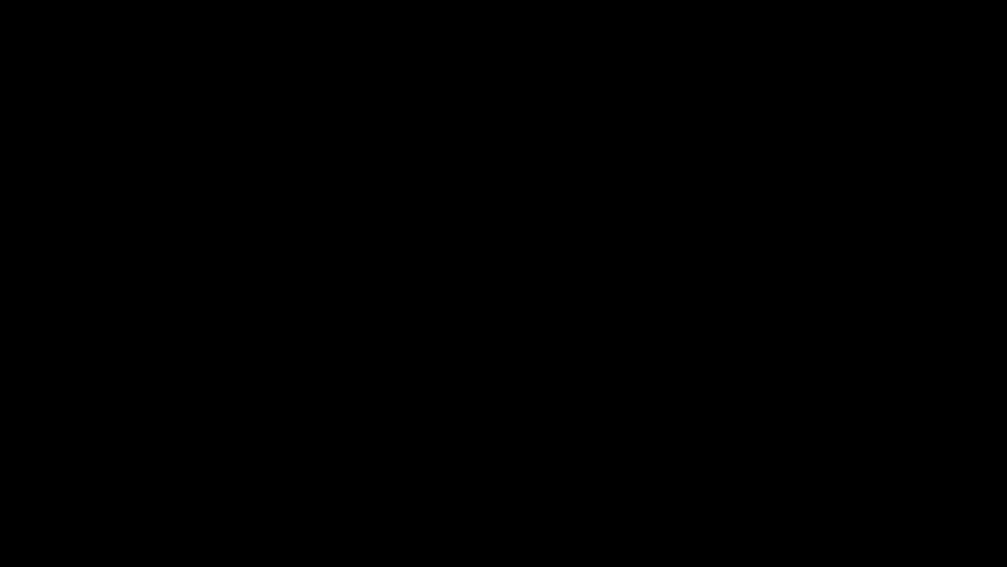